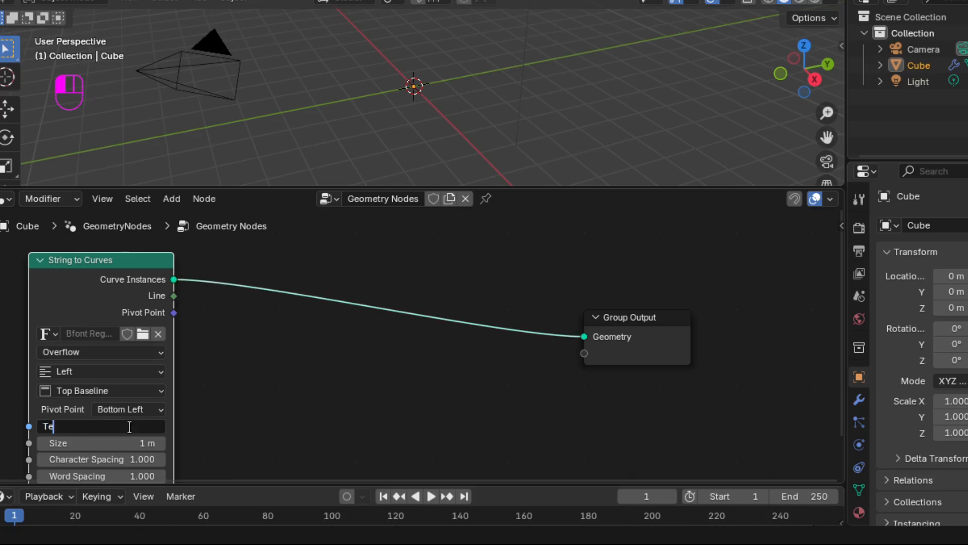
Step: Set the String to Curves text to "Test 1 2 3" and insert a Resample Curve node between it and the Group Output
{"action": "type", "text": "2 3"}
{"action": "key", "text": "Return"}
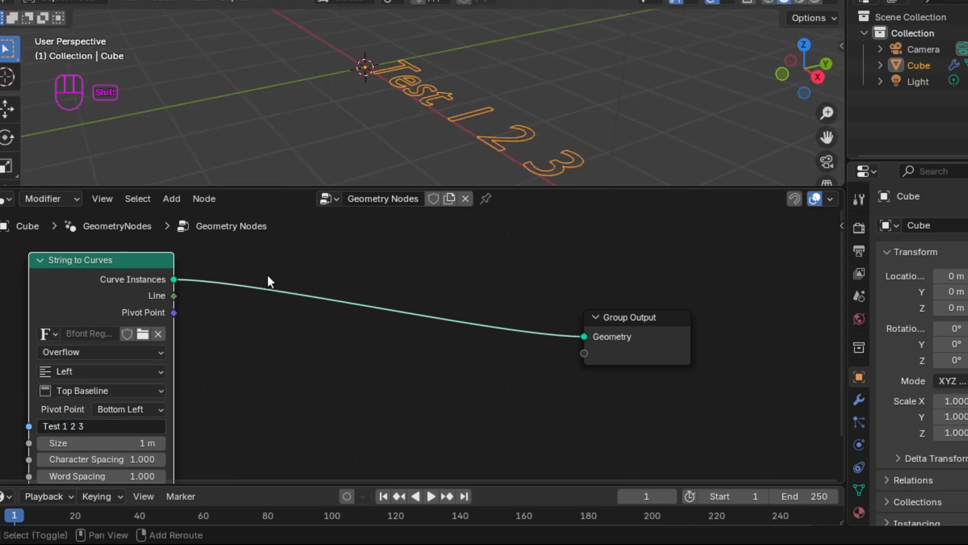
{"action": "key", "text": "shift+a"}
{"action": "type", "text": "resamp"}
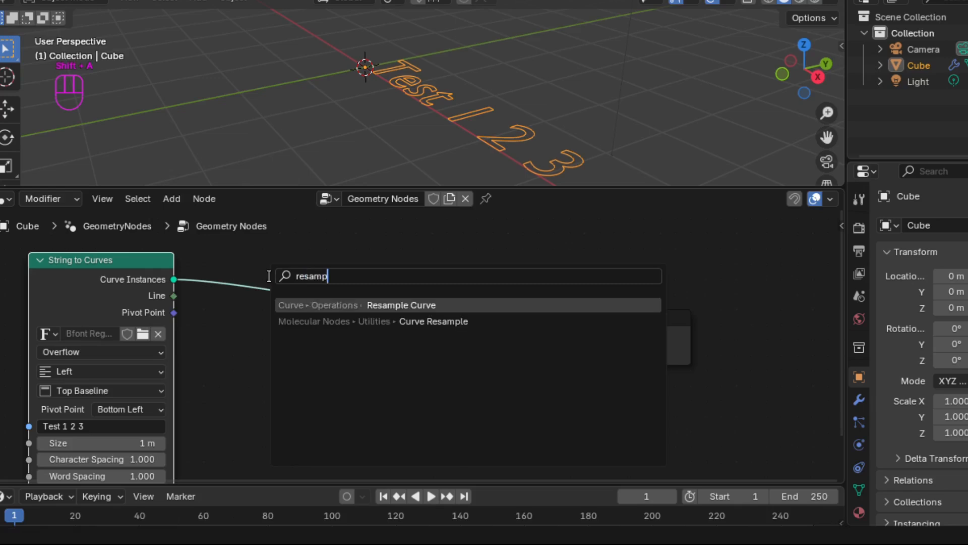
{"action": "key", "text": "Return"}
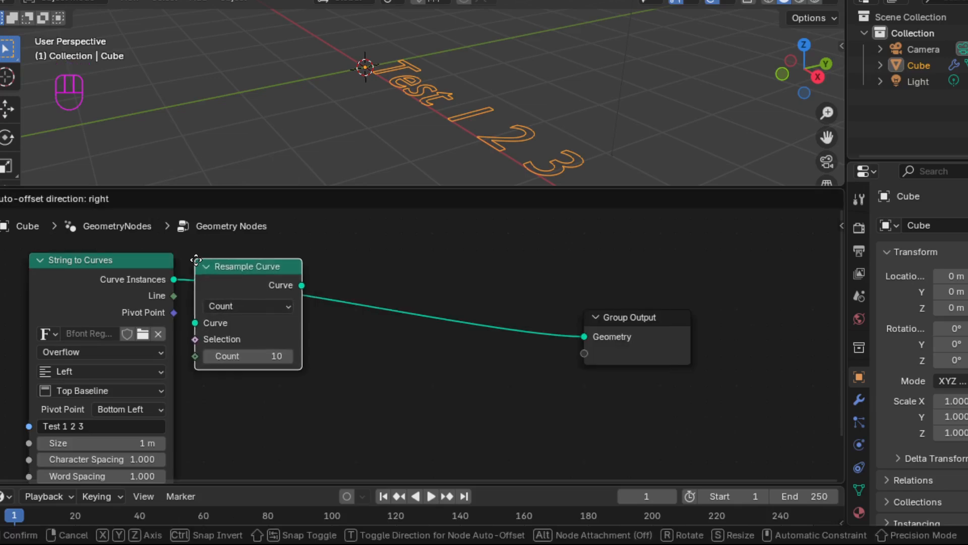
{"action": "left_click", "coordinate": [195, 259]}
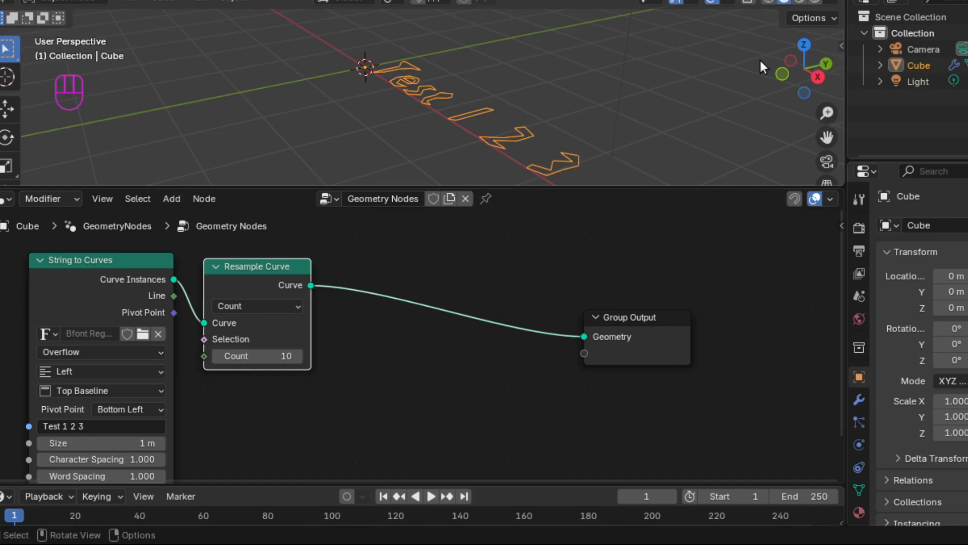
Step: Switch the Resample Curve node to Length mode and set its length to 0.01 m
{"action": "mouse_move", "coordinate": [803, 48]}
{"action": "left_mouse_down"}
{"action": "mouse_move", "coordinate": [804, 71]}
{"action": "mouse_move", "coordinate": [839, 96]}
{"action": "mouse_move", "coordinate": [803, 53]}
{"action": "left_mouse_up"}
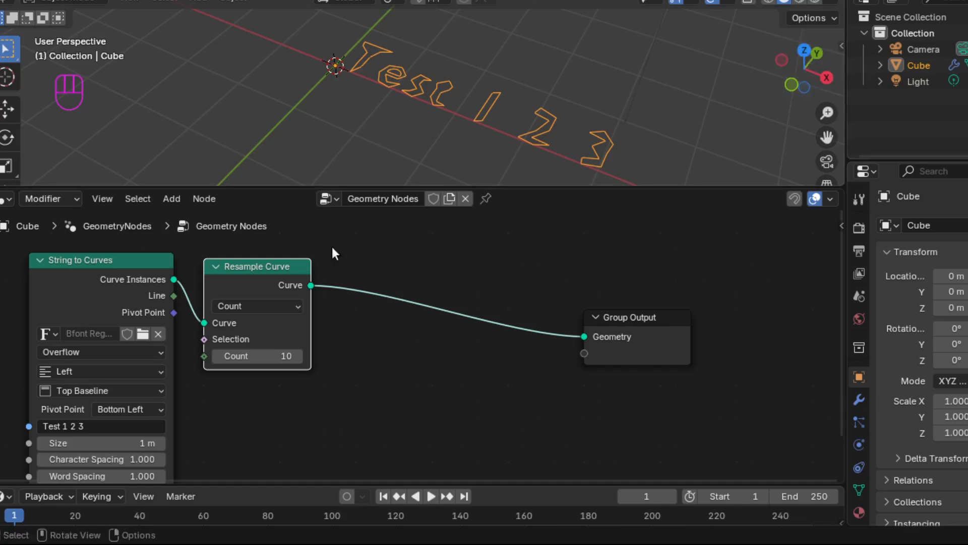
{"action": "left_click", "coordinate": [291, 307]}
{"action": "left_click", "coordinate": [234, 376]}
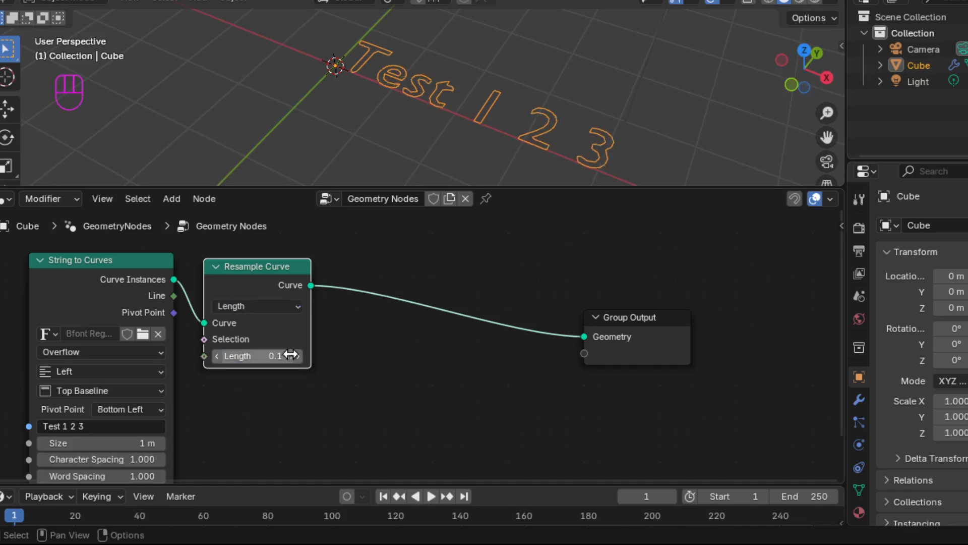
{"action": "left_click", "coordinate": [290, 355]}
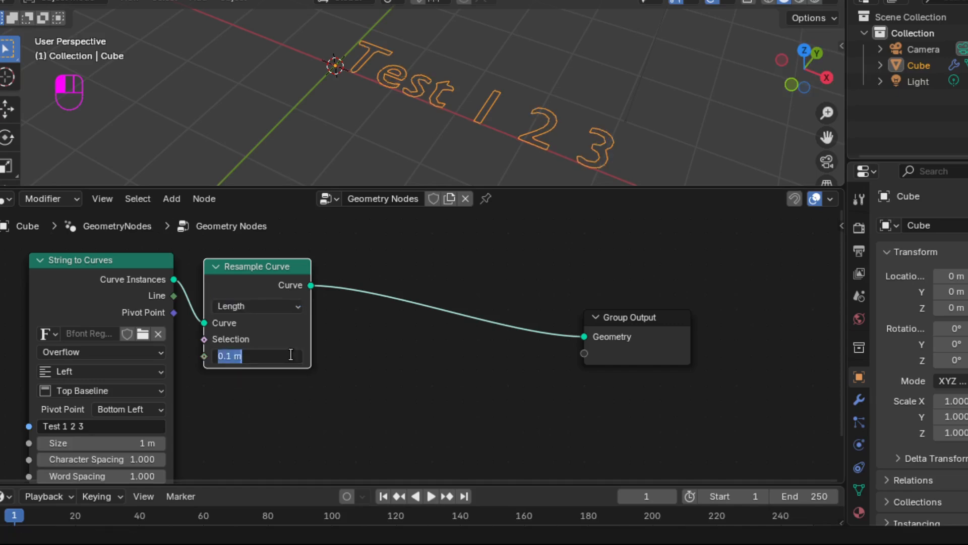
{"action": "type", "text": "0.01"}
{"action": "key", "text": "Return"}
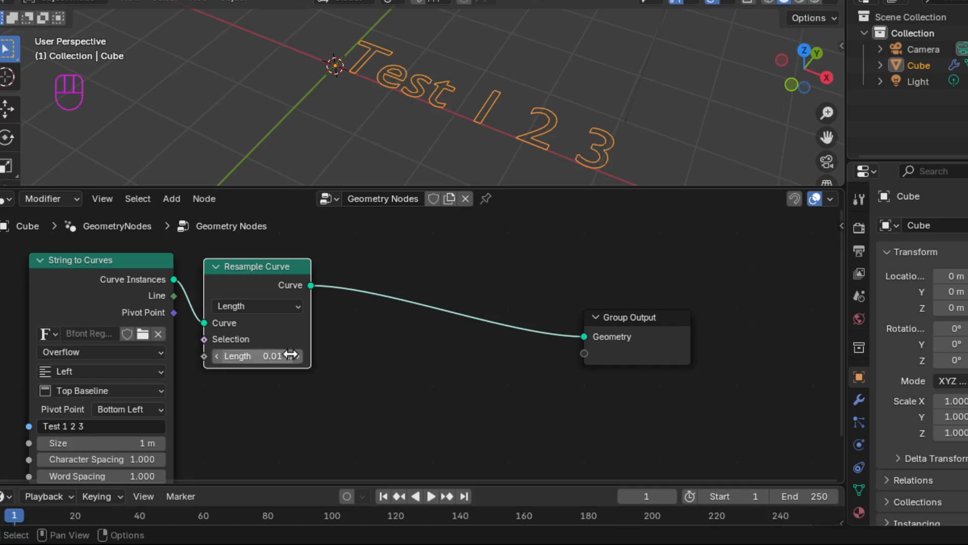
Step: Insert a Fill Curve node after Resample Curve and move the Group Output node farther away to make room
{"action": "key", "text": "shift+a"}
{"action": "mouse_move", "coordinate": [373, 269]}
{"action": "type", "text": "fill"}
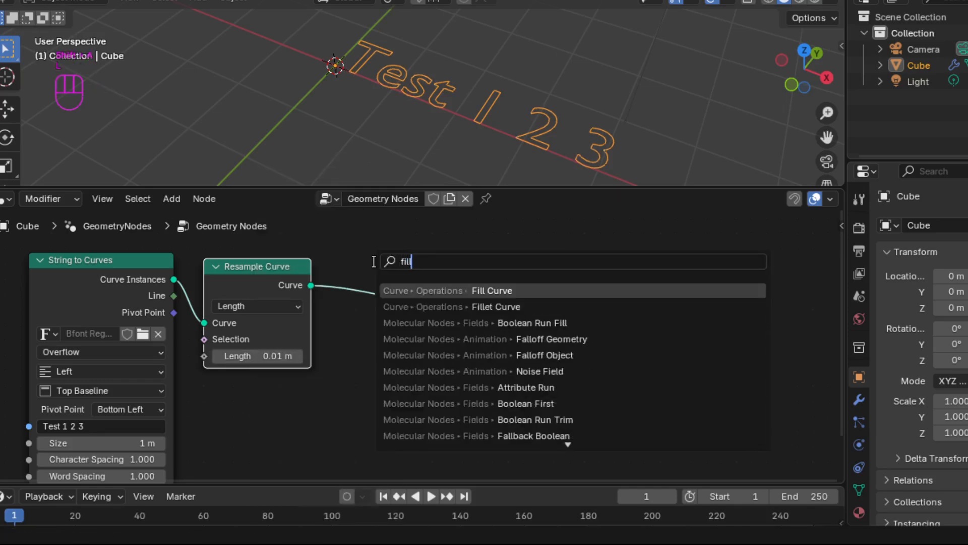
{"action": "key", "text": "Return"}
{"action": "left_click", "coordinate": [326, 262]}
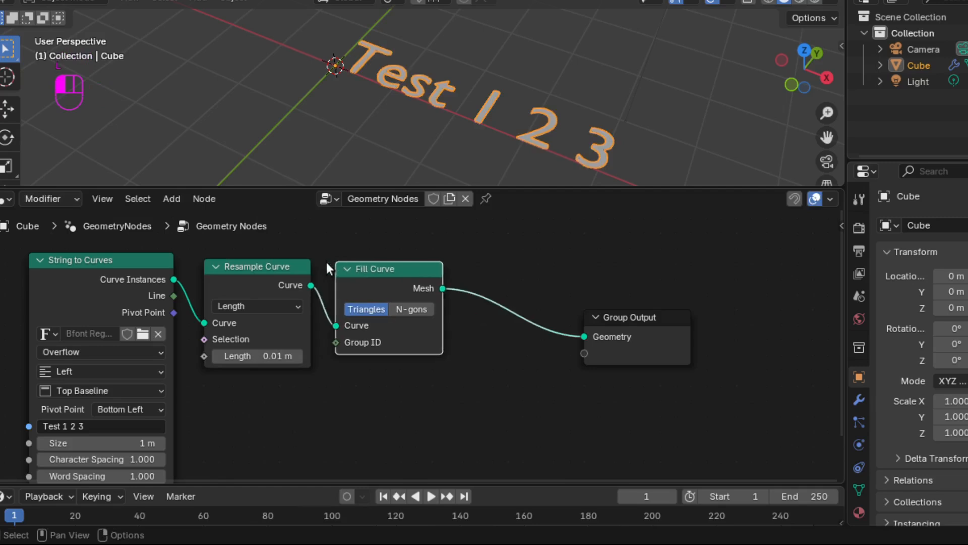
{"action": "left_click_drag", "start_coordinate": [601, 316], "coordinate": [723, 295]}
Step: Try to insert a Curve to Mesh node between Fill Curve and the Group Output
{"action": "key", "text": "shift+a"}
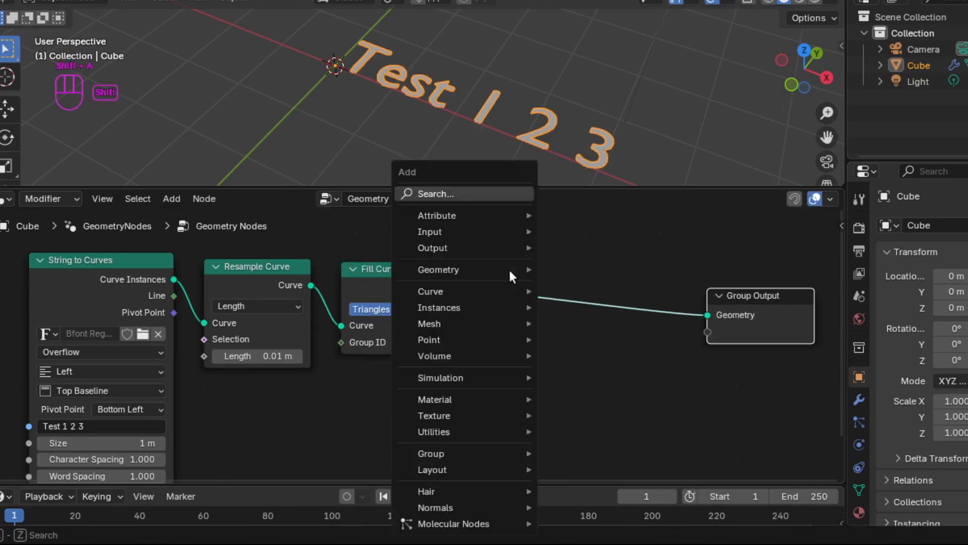
{"action": "type", "text": "curve"}
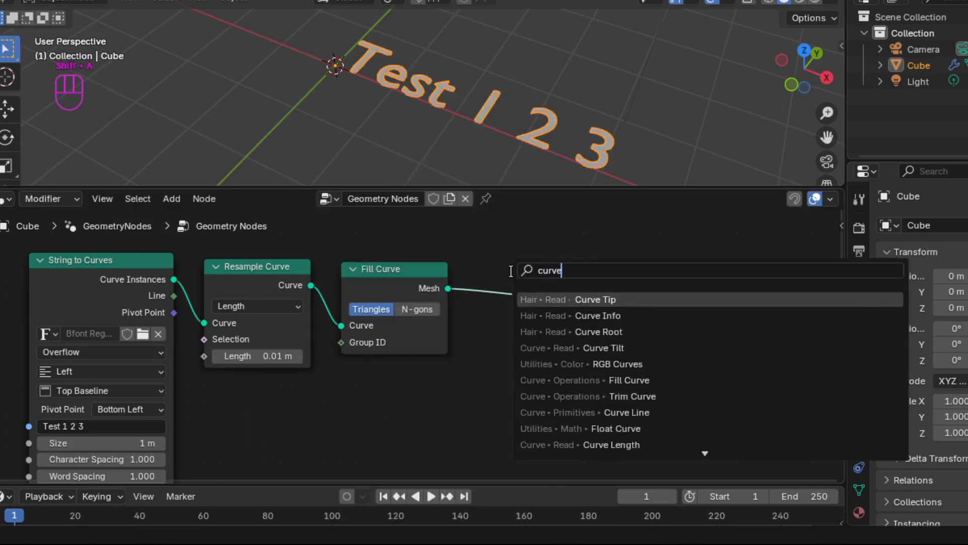
{"action": "type", "text": "to"}
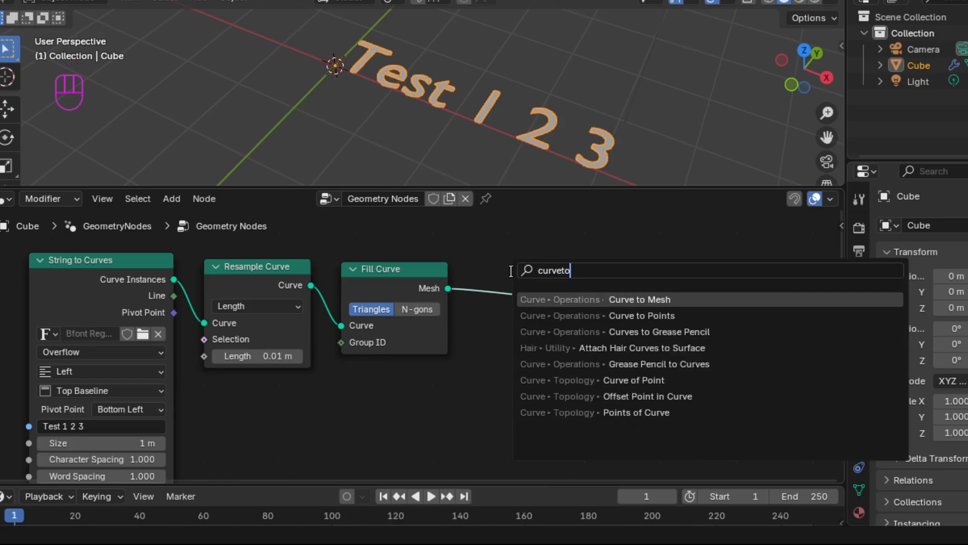
{"action": "key", "text": "Return"}
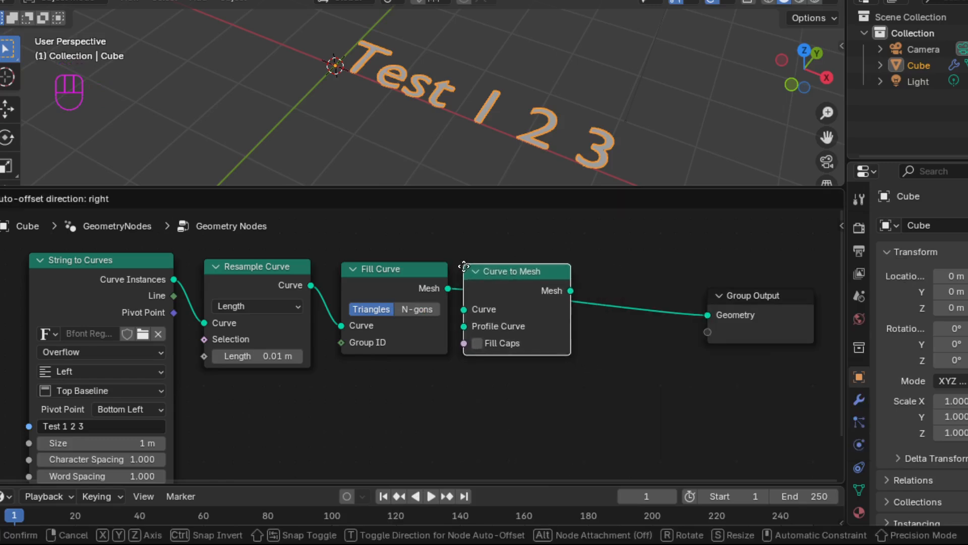
{"action": "left_click", "coordinate": [476, 266]}
{"action": "left_click_drag", "start_coordinate": [751, 295], "coordinate": [807, 292]}
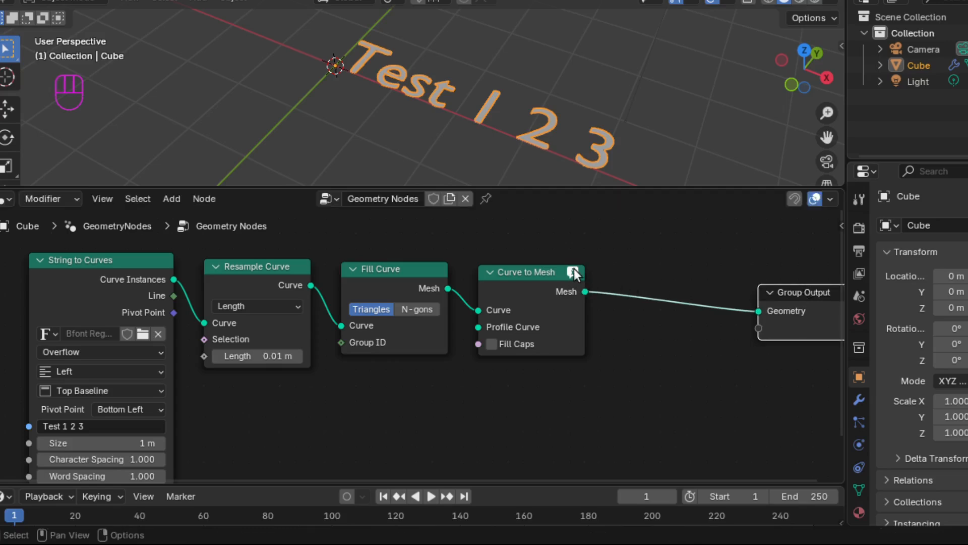
{"action": "mouse_move", "coordinate": [574, 270]}
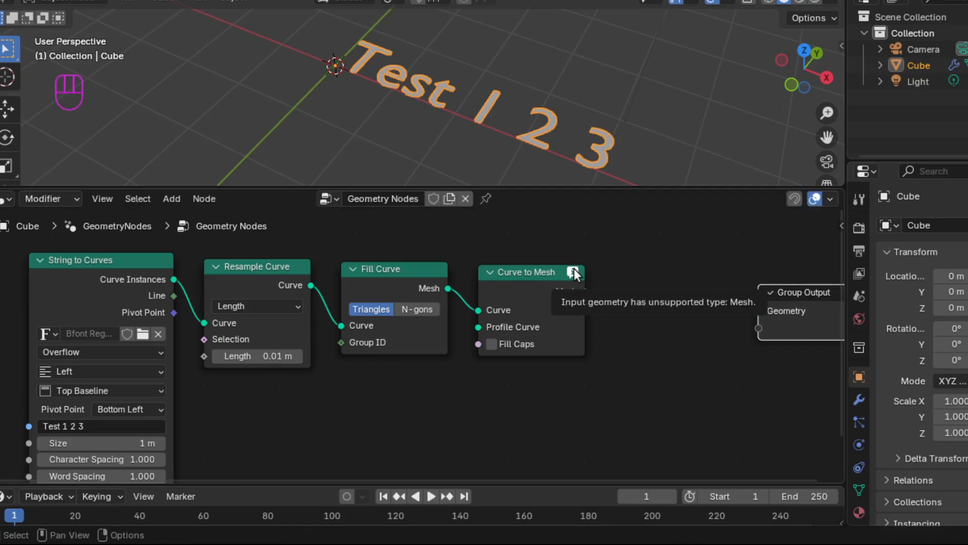
Step: Delete the Curve to Mesh node and connect the Fill Curve mesh output to the Group Output geometry
{"action": "left_click", "coordinate": [541, 273]}
{"action": "key", "text": "x"}
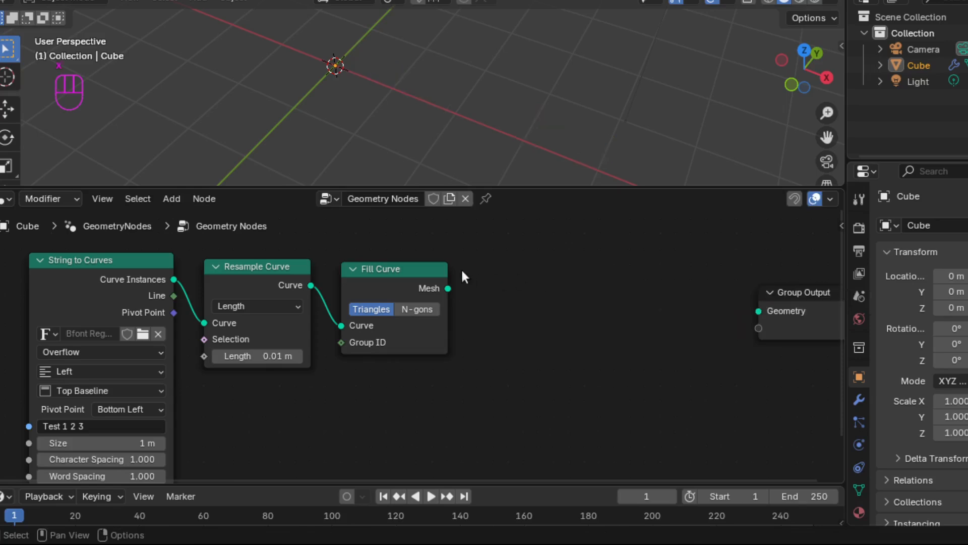
{"action": "left_click_drag", "start_coordinate": [448, 288], "coordinate": [757, 311]}
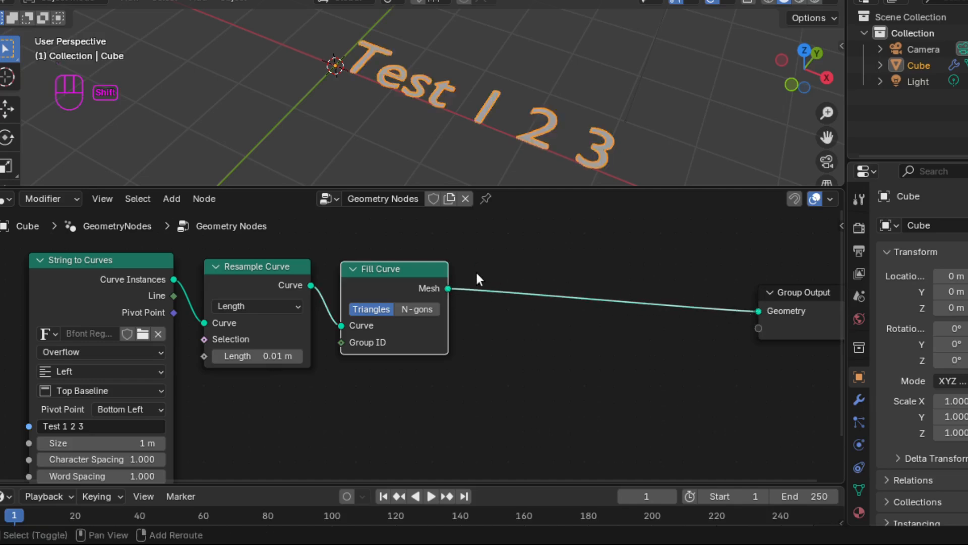
Step: Insert a Set Material node between Fill Curve and the Group Output
{"action": "key", "text": "shift+a"}
{"action": "type", "text": "set"}
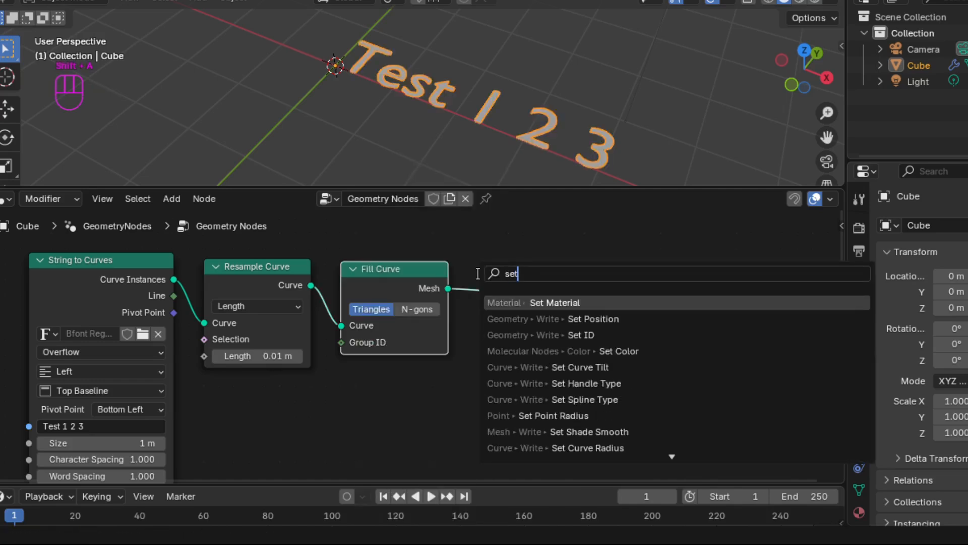
{"action": "key", "text": "Return"}
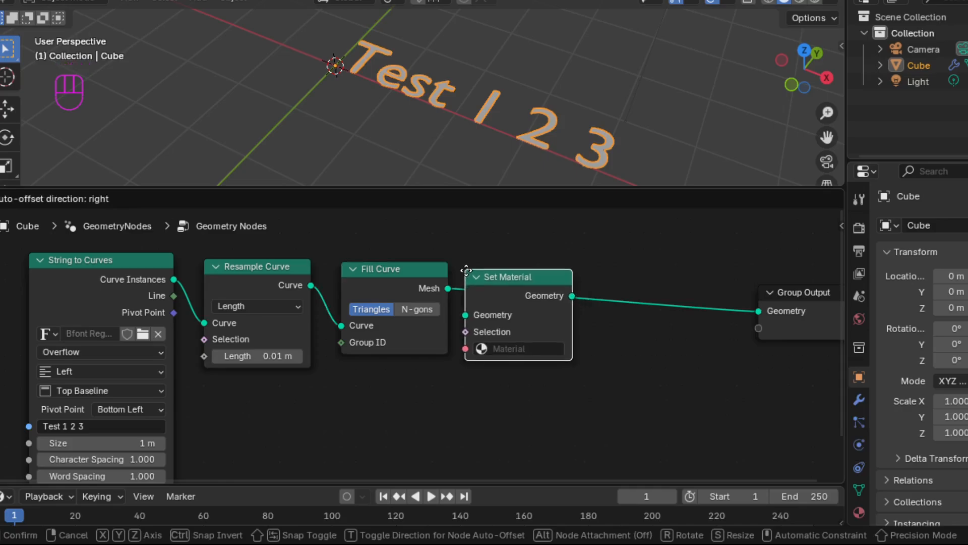
{"action": "left_click", "coordinate": [465, 269]}
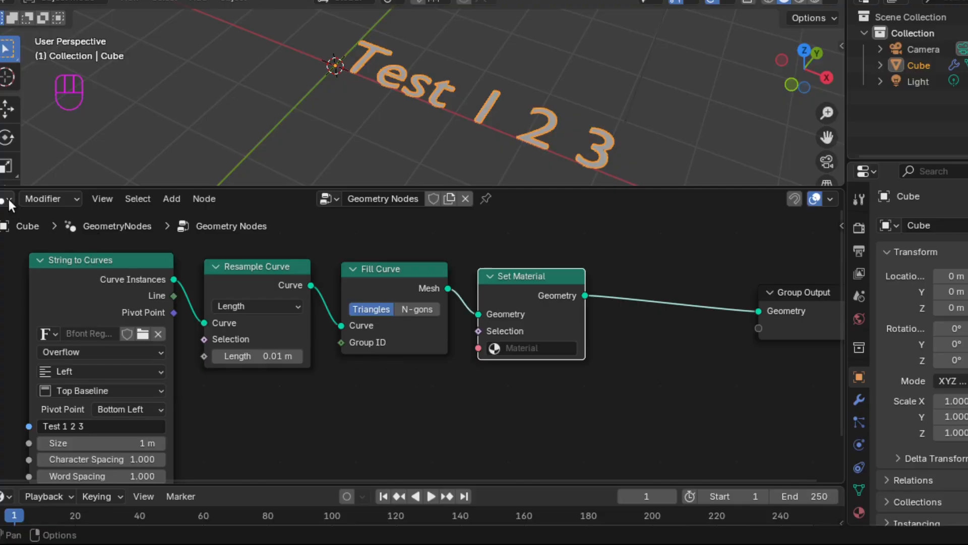
Step: Show the cube's material in the Shader Editor and set the Principled BSDF base color to a saturated blue
{"action": "left_click", "coordinate": [6, 198]}
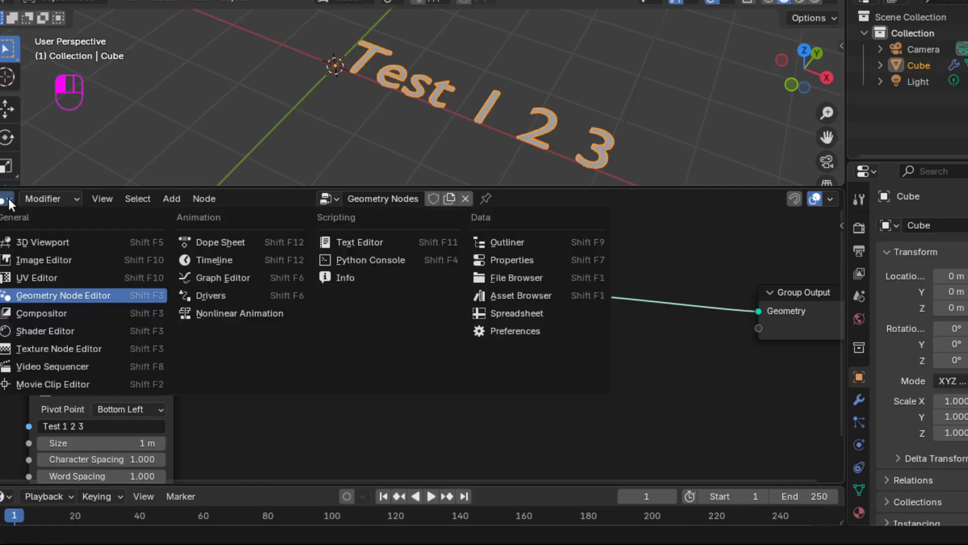
{"action": "left_click", "coordinate": [32, 331]}
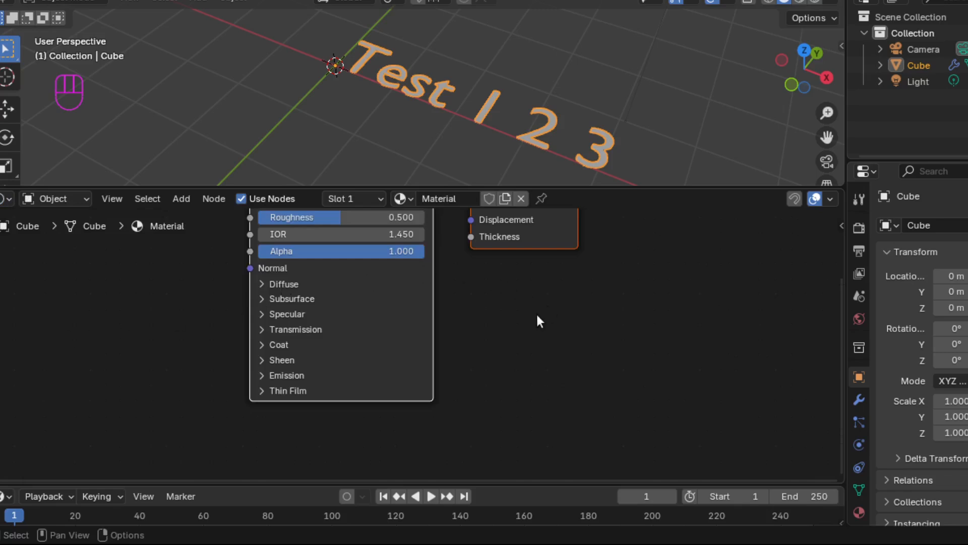
{"action": "scroll", "coordinate": [537, 313], "scroll_direction": "up", "scroll_amount": 5, "text": "shift"}
{"action": "scroll", "coordinate": [537, 313], "scroll_direction": "down", "scroll_amount": 1, "text": "shift"}
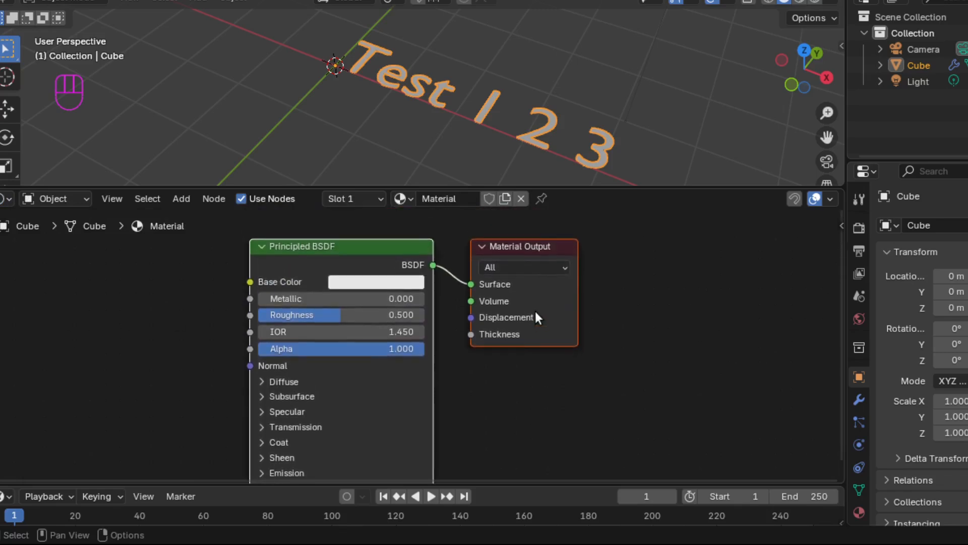
{"action": "left_click", "coordinate": [395, 285]}
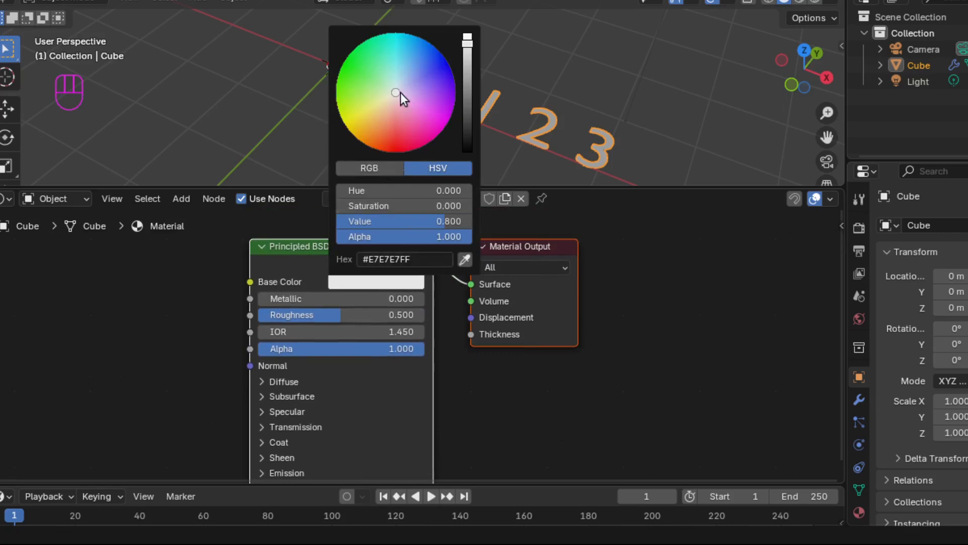
{"action": "left_click_drag", "start_coordinate": [401, 93], "coordinate": [457, 84]}
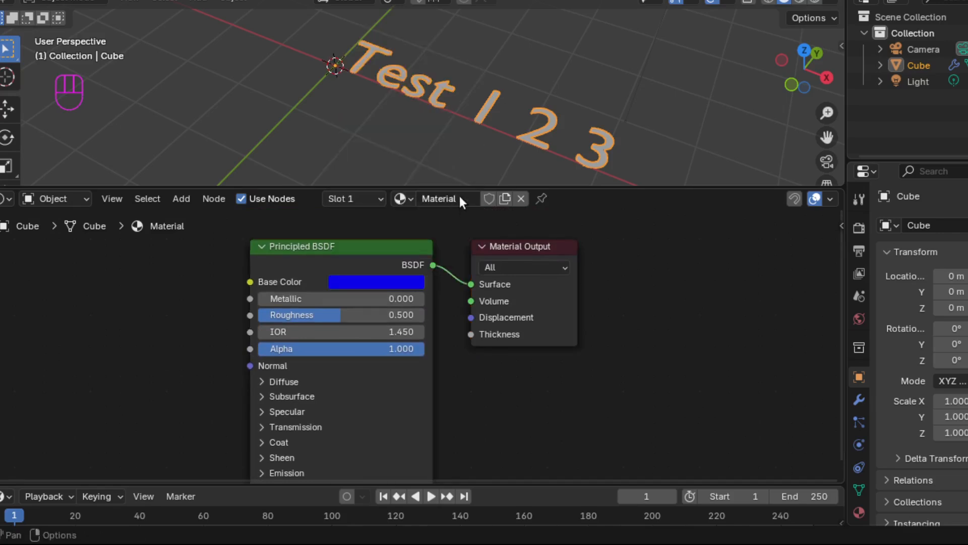
Step: Rename the material "blueMetallic" and set its Metallic value to 1.000
{"action": "left_click", "coordinate": [459, 199]}
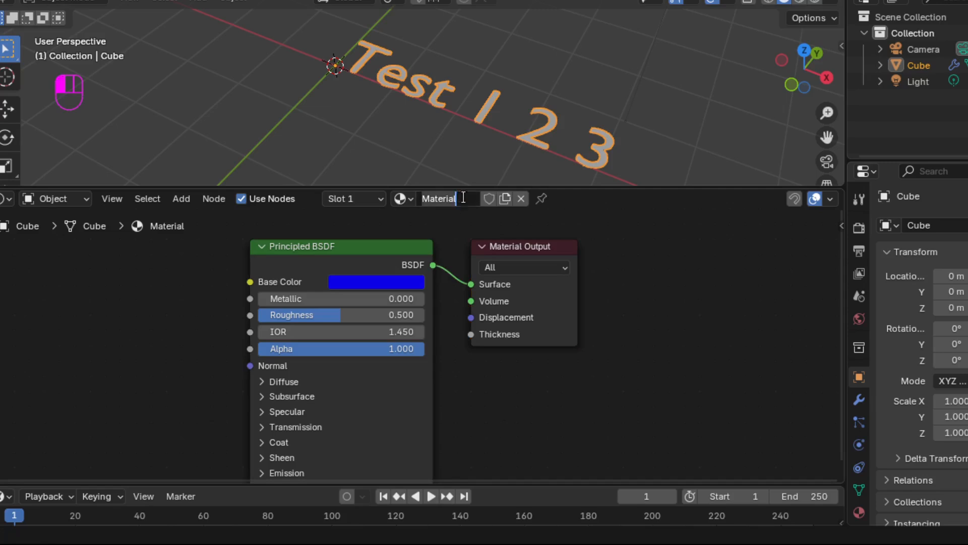
{"action": "type", "text": "blueMetal"}
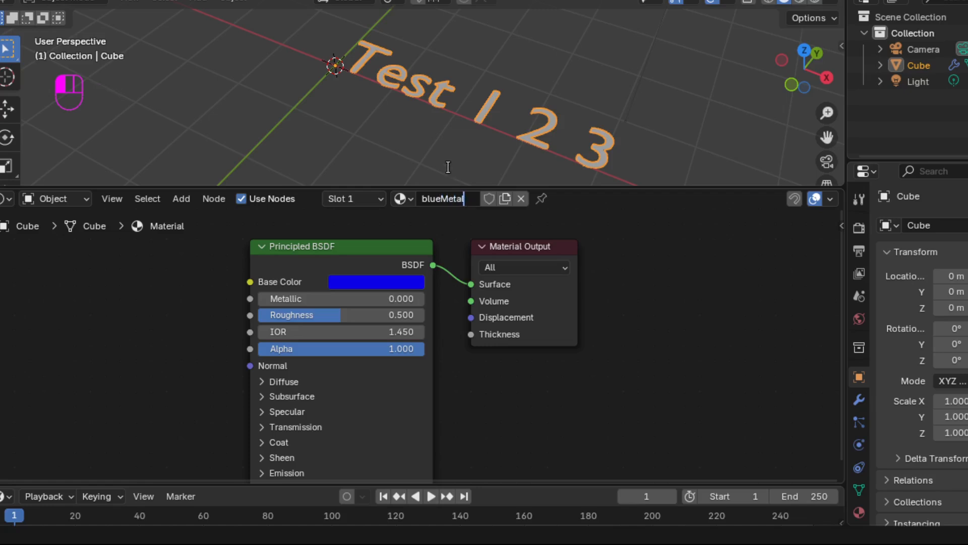
{"action": "type", "text": "lic"}
{"action": "key", "text": "Return"}
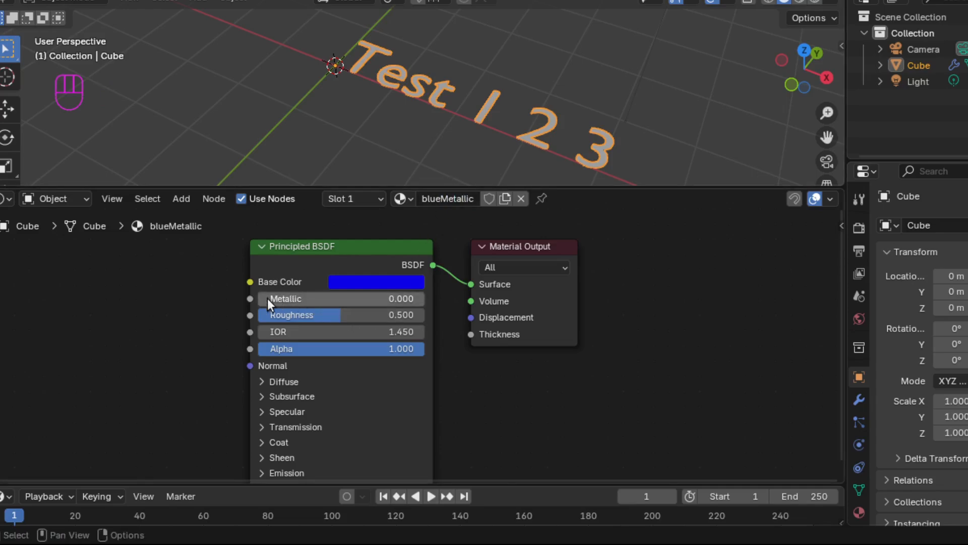
{"action": "left_click_drag", "start_coordinate": [267, 298], "coordinate": [433, 298]}
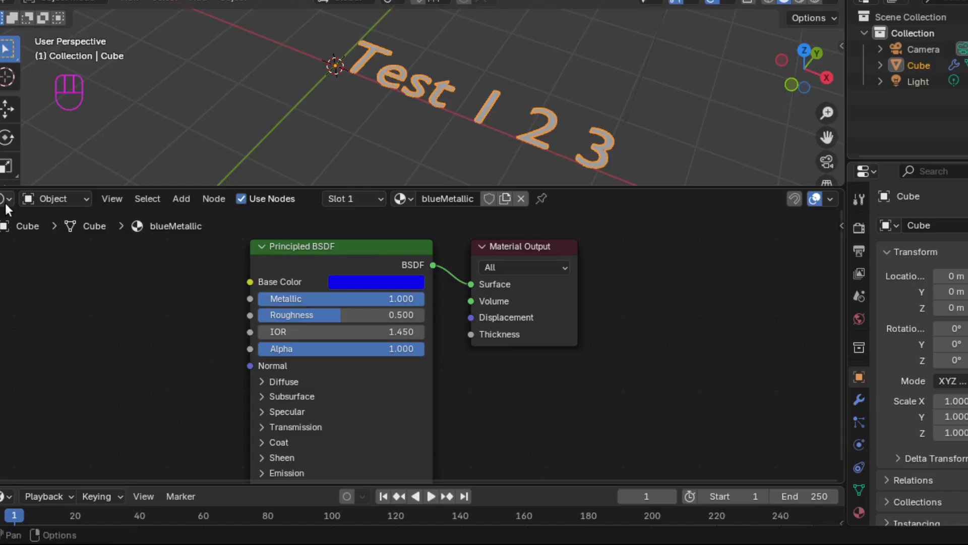
Step: Return to the Geometry Node Editor and assign the blueMetallic material to the Set Material node
{"action": "left_click", "coordinate": [5, 198]}
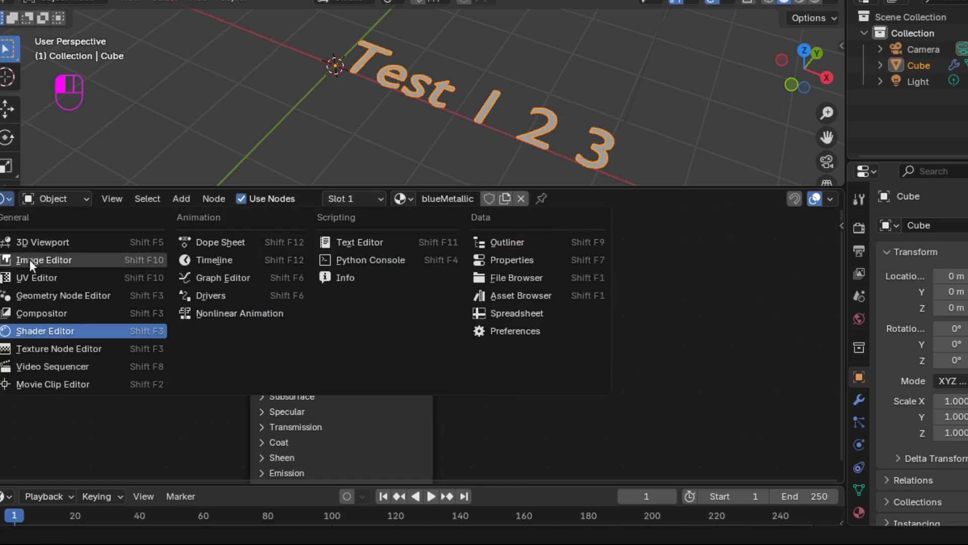
{"action": "left_click", "coordinate": [49, 296]}
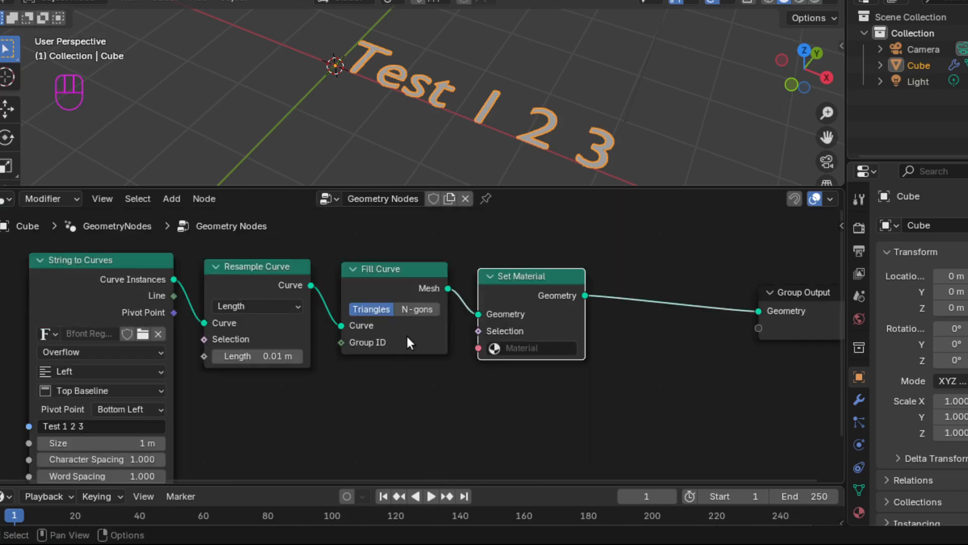
{"action": "left_click", "coordinate": [519, 345]}
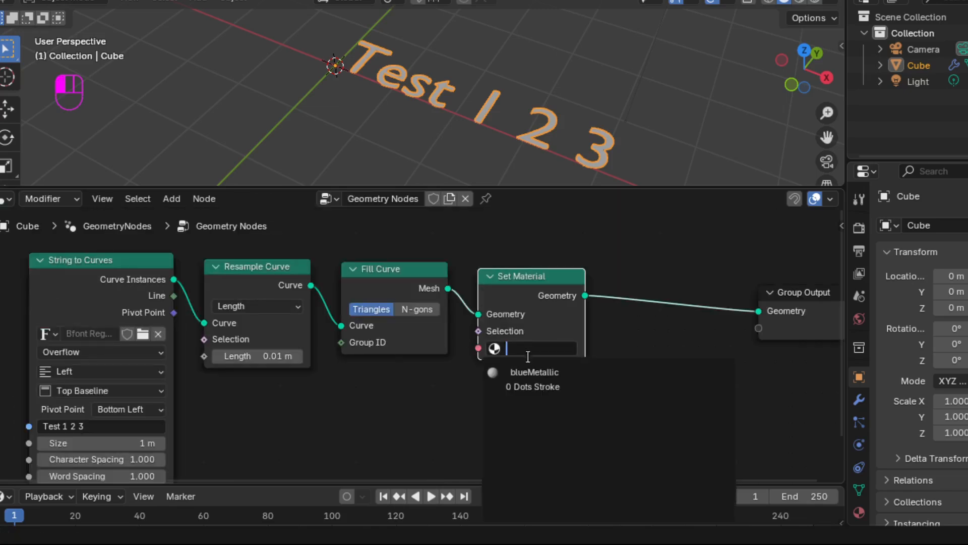
{"action": "left_click", "coordinate": [556, 373]}
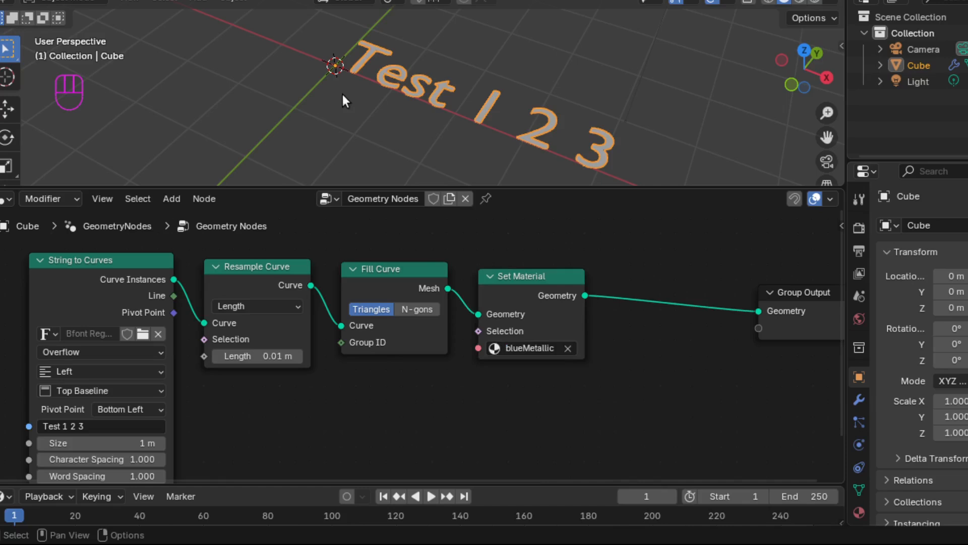
Step: Save the project as test.blend in a new folder named "test" inside the home directory
{"action": "left_click", "coordinate": [20, 1]}
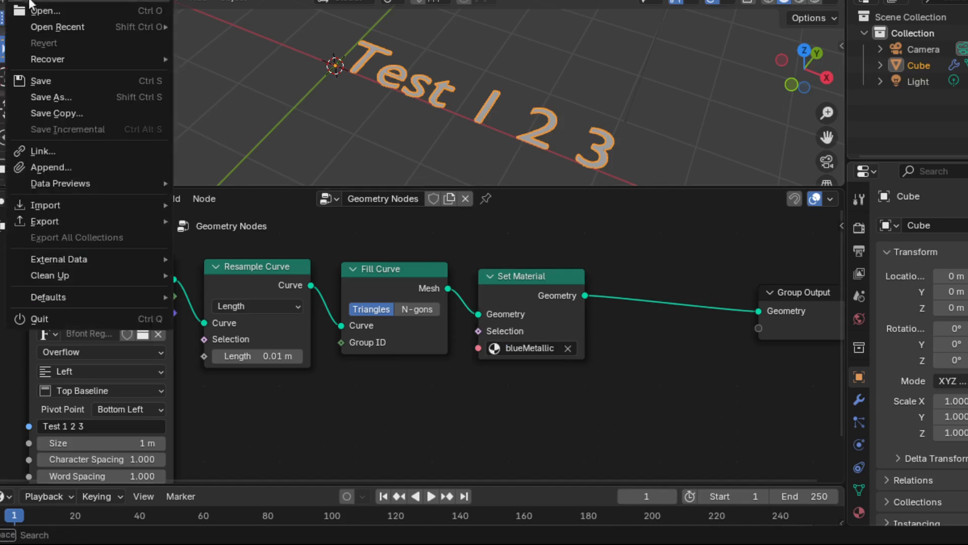
{"action": "left_click", "coordinate": [77, 97]}
{"action": "left_click", "coordinate": [77, 97]}
{"action": "left_click", "coordinate": [323, 22]}
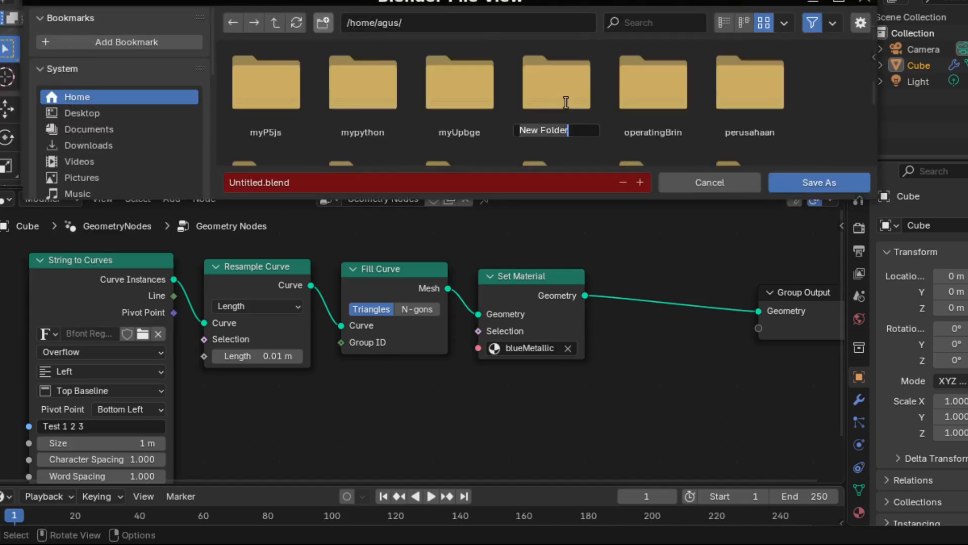
{"action": "type", "text": "test"}
{"action": "key", "text": "Return"}
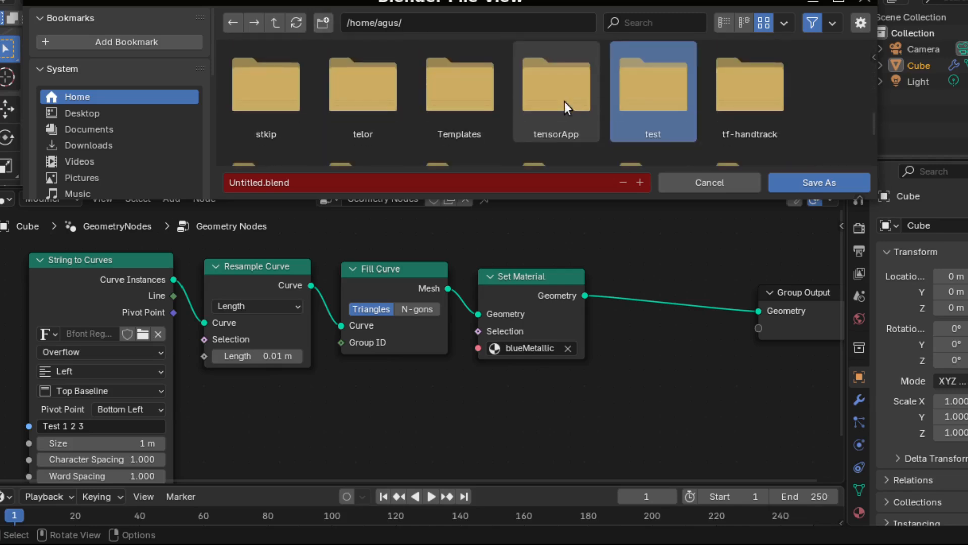
{"action": "type", "text": "test"}
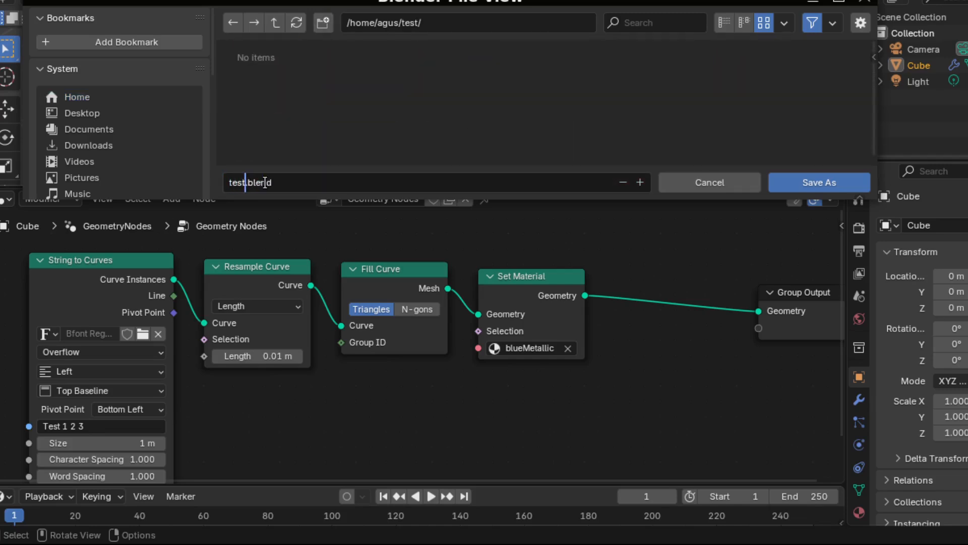
{"action": "left_click", "coordinate": [798, 183]}
{"action": "left_click", "coordinate": [797, 183]}
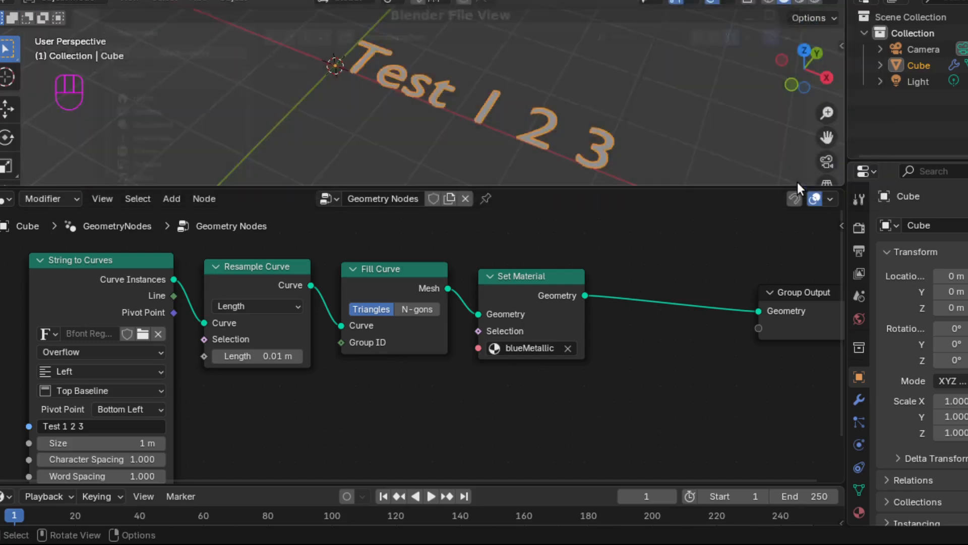
Step: Render a still image of the text and close the render window
{"action": "left_click", "coordinate": [95, 1]}
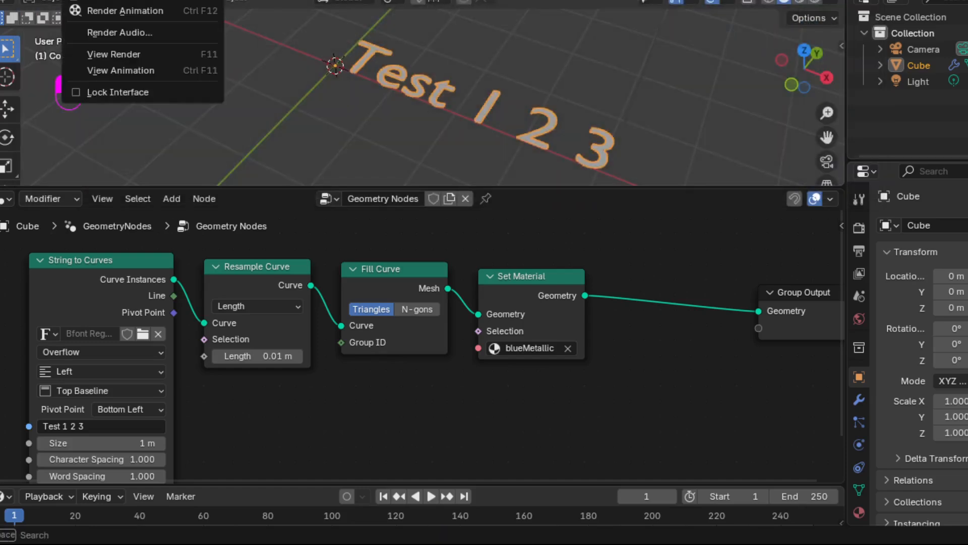
{"action": "left_click", "coordinate": [96, 1]}
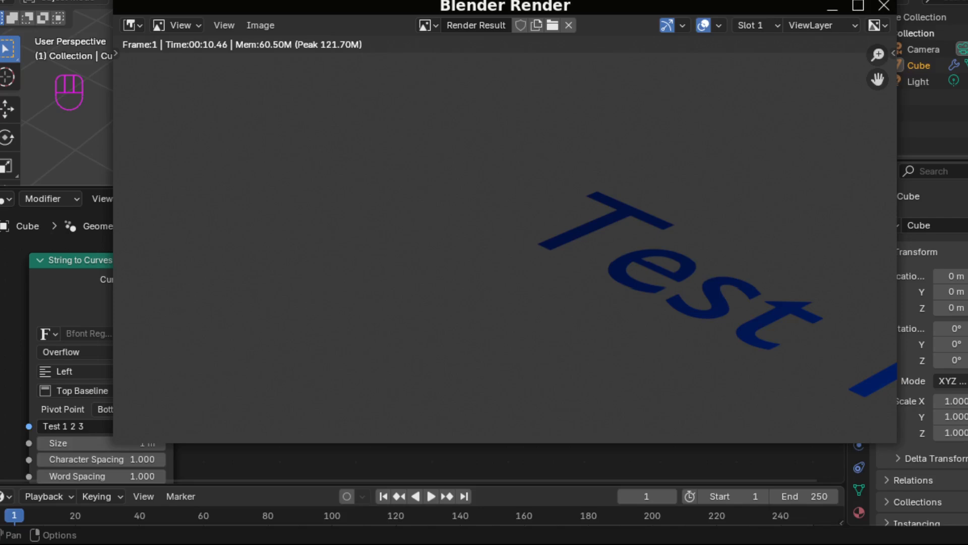
{"action": "left_click", "coordinate": [884, 5]}
Step: Split the 3D viewport into two side-by-side views and show one of them through the camera
{"action": "left_click_drag", "start_coordinate": [843, 2], "coordinate": [391, 5]}
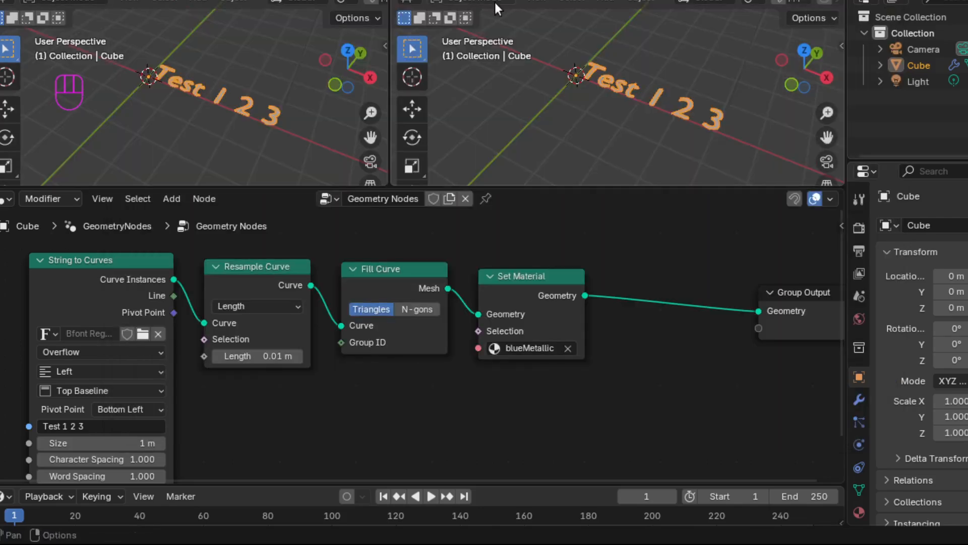
{"action": "left_click", "coordinate": [535, 2]}
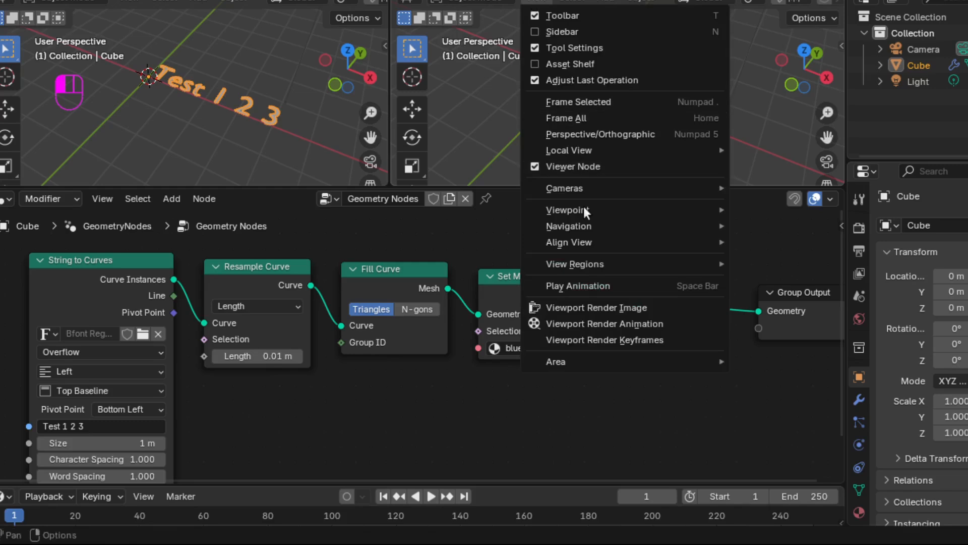
{"action": "mouse_move", "coordinate": [662, 210]}
{"action": "left_click", "coordinate": [767, 208]}
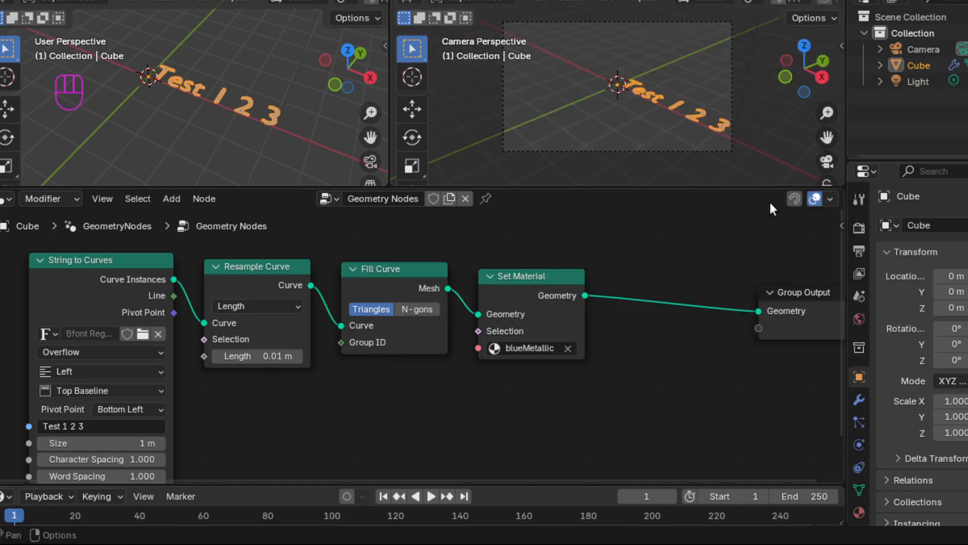
Step: Add a Plain Axes empty at the world origin
{"action": "left_click", "coordinate": [923, 50]}
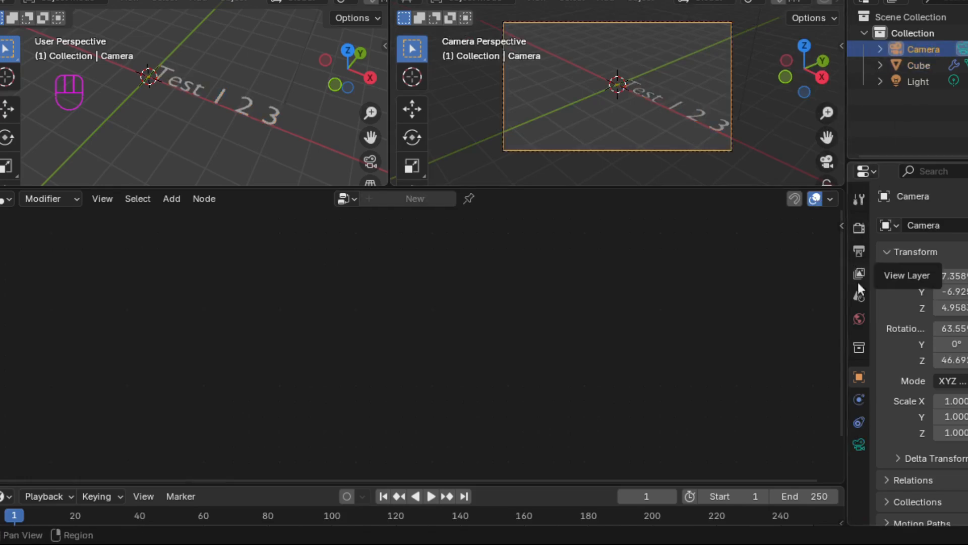
{"action": "key", "text": "shift+a"}
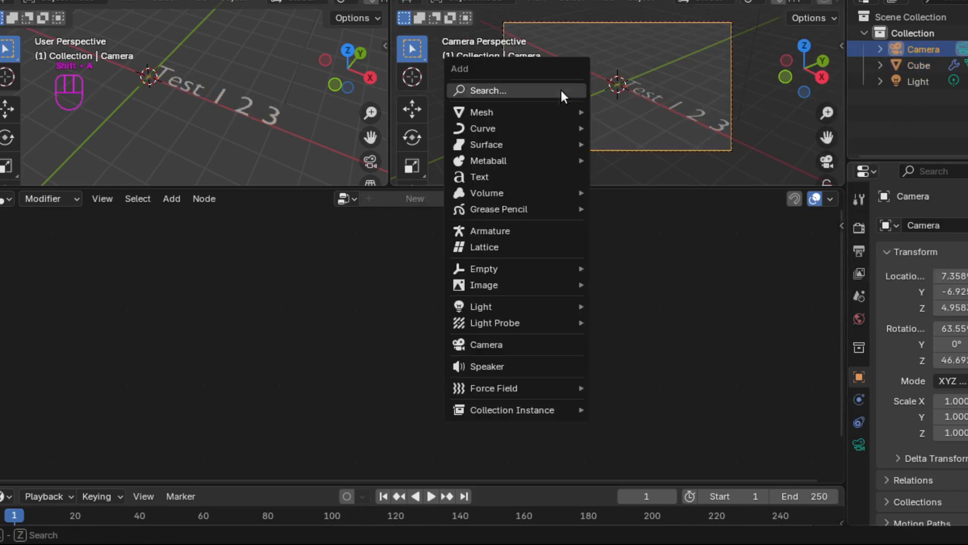
{"action": "mouse_move", "coordinate": [546, 283]}
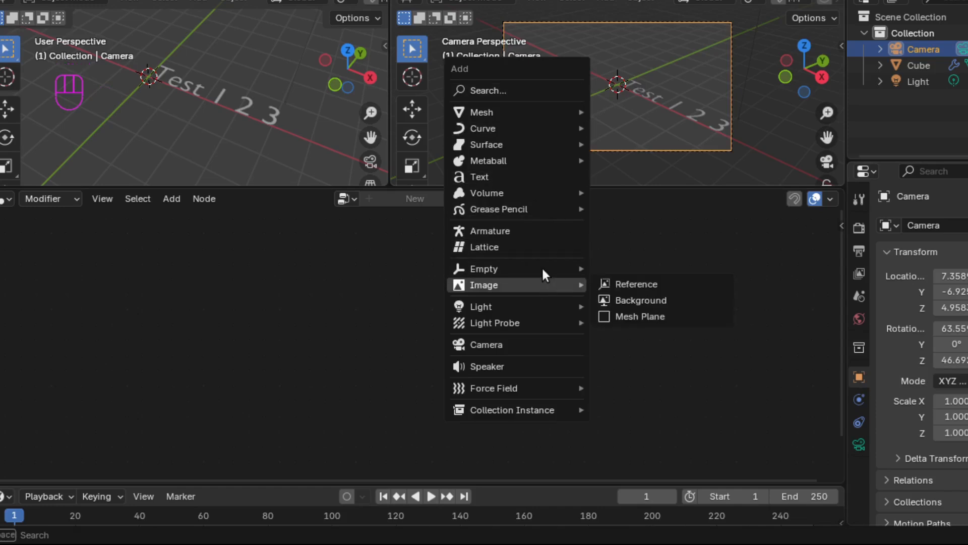
{"action": "mouse_move", "coordinate": [519, 262]}
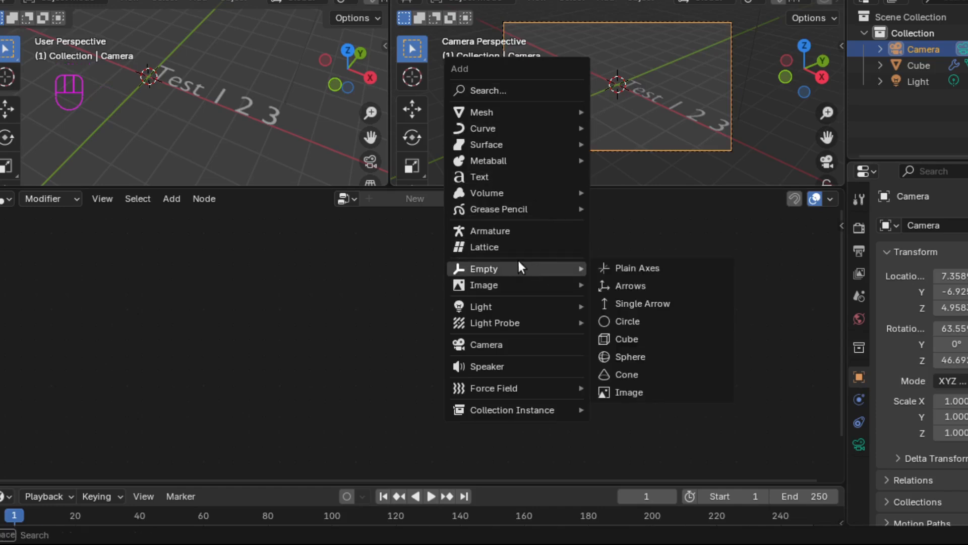
{"action": "left_click", "coordinate": [631, 268]}
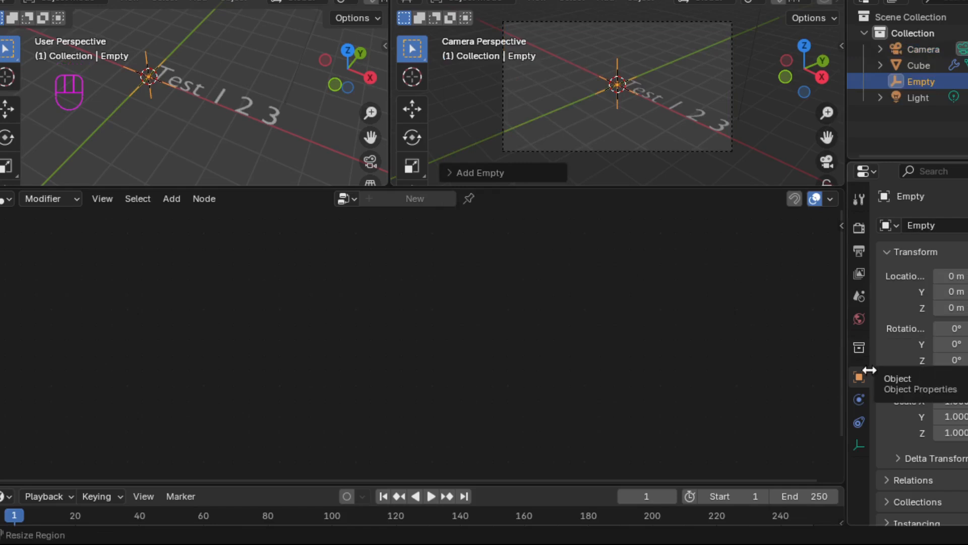
Step: Give the camera a Track To constraint targeting the Empty, and move the Empty to the middle of the text
{"action": "left_click", "coordinate": [930, 46]}
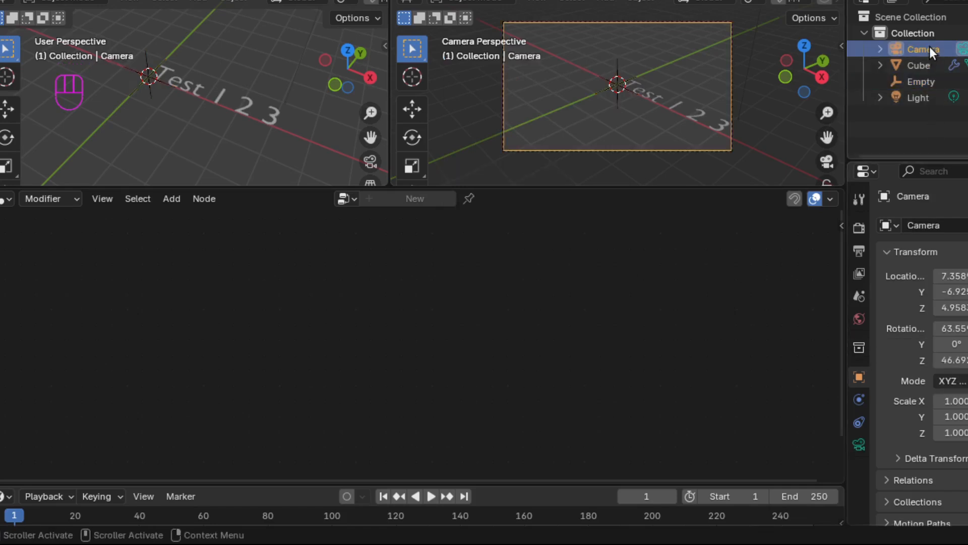
{"action": "left_click", "coordinate": [858, 421]}
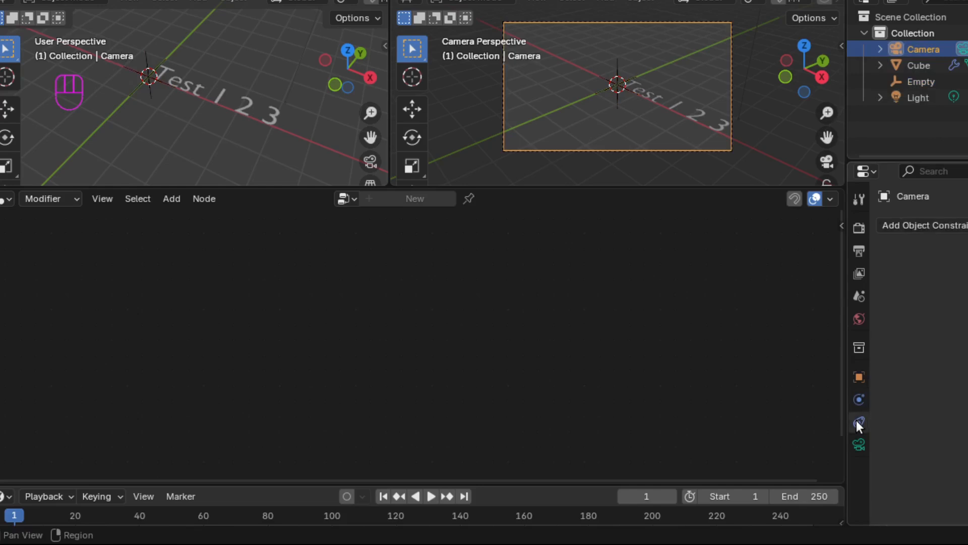
{"action": "left_click", "coordinate": [928, 225]}
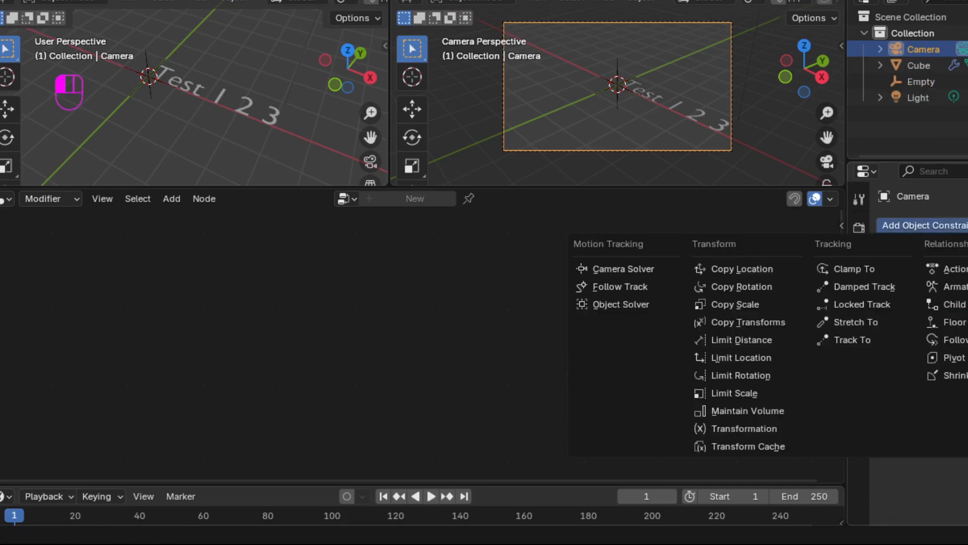
{"action": "left_click", "coordinate": [863, 341]}
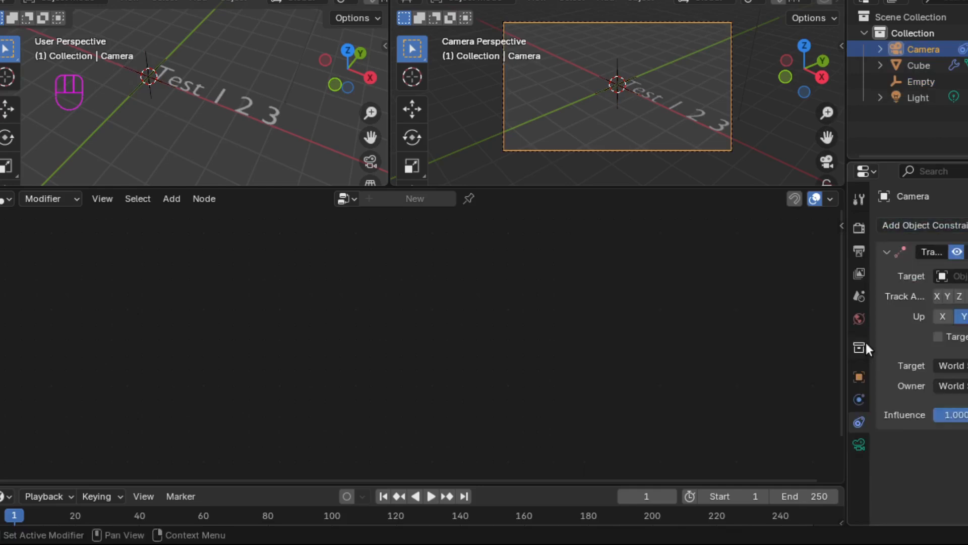
{"action": "left_click", "coordinate": [953, 275]}
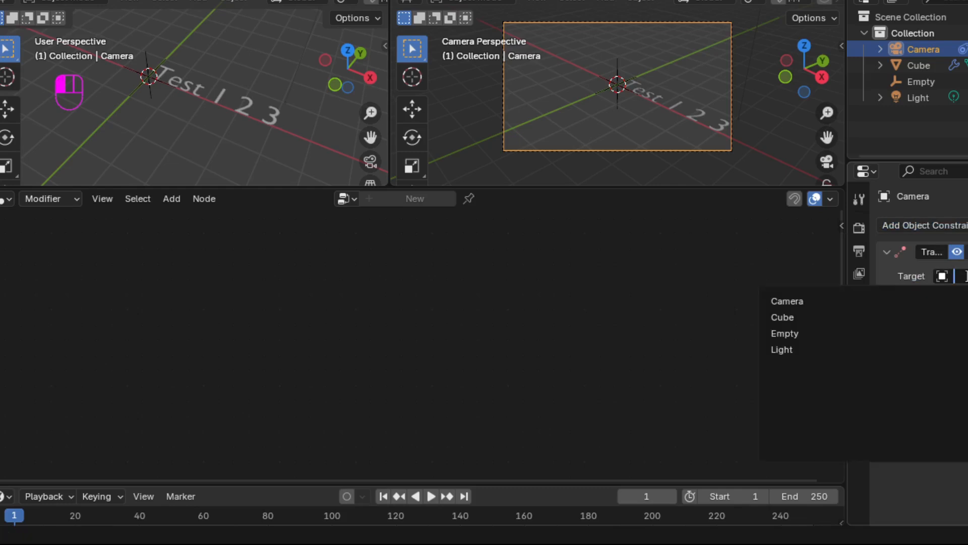
{"action": "left_click", "coordinate": [817, 334]}
{"action": "key", "text": "g"}
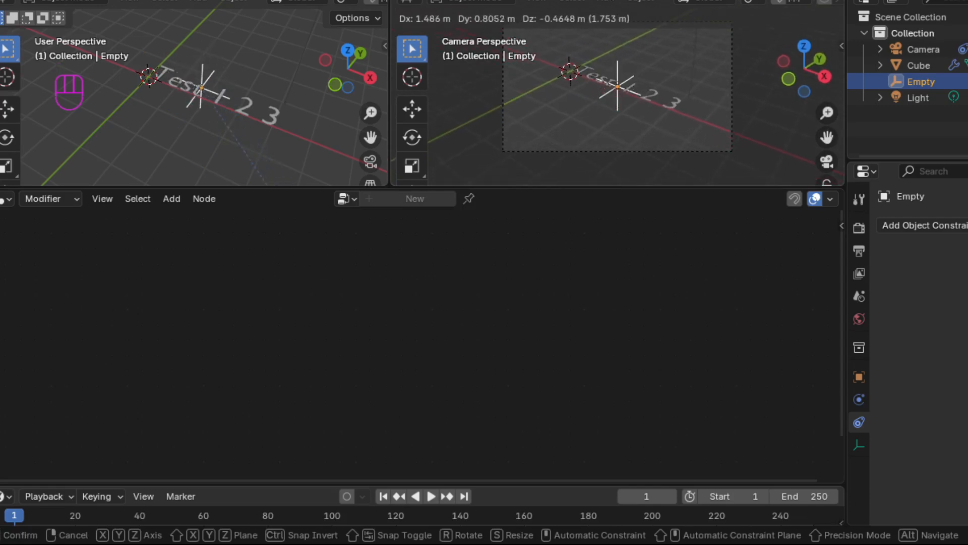
{"action": "key", "text": "Return"}
Step: Reposition the camera closer to the text at about X 7.28 m, Y -2.7 m, Z 2.91 m
{"action": "left_click", "coordinate": [931, 50]}
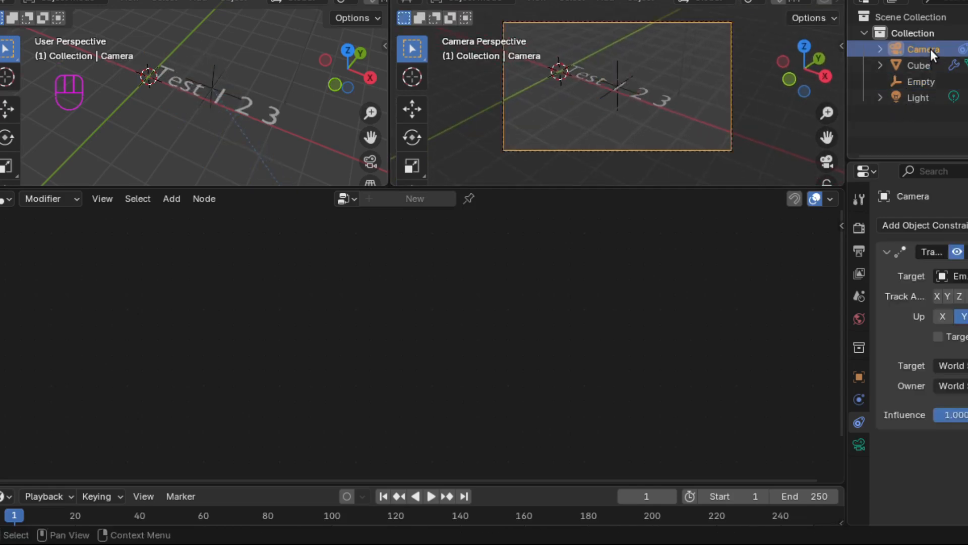
{"action": "left_click", "coordinate": [859, 378]}
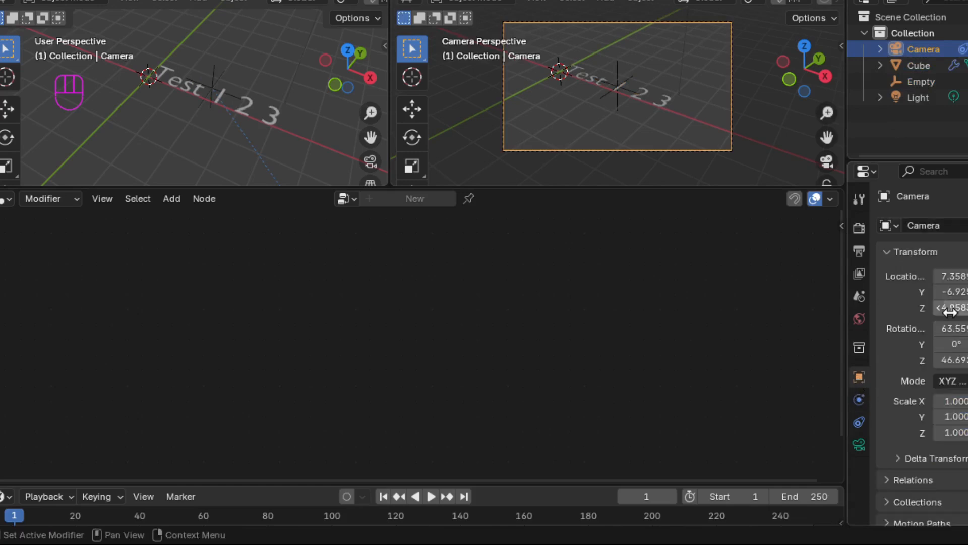
{"action": "left_click_drag", "start_coordinate": [954, 276], "coordinate": [966, 293]}
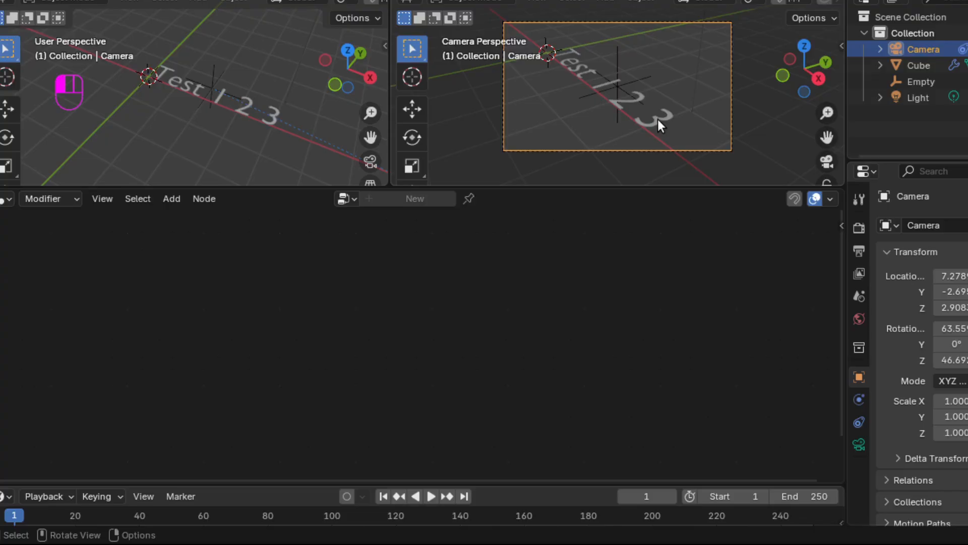
Step: Insert an Extrude Mesh node between Set Material and the Group Output in the text object's node tree
{"action": "left_click", "coordinate": [658, 119]}
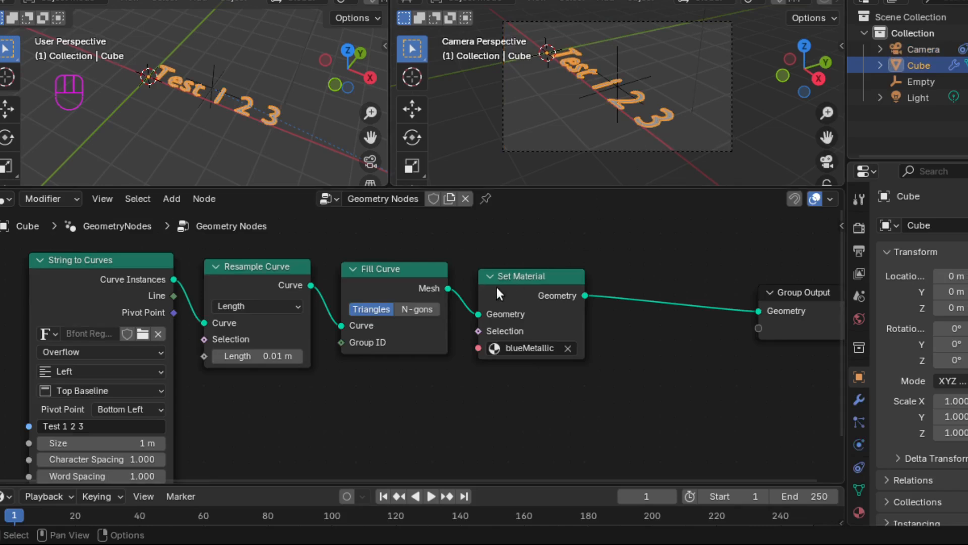
{"action": "key", "text": "shift+a"}
{"action": "type", "text": "extr"}
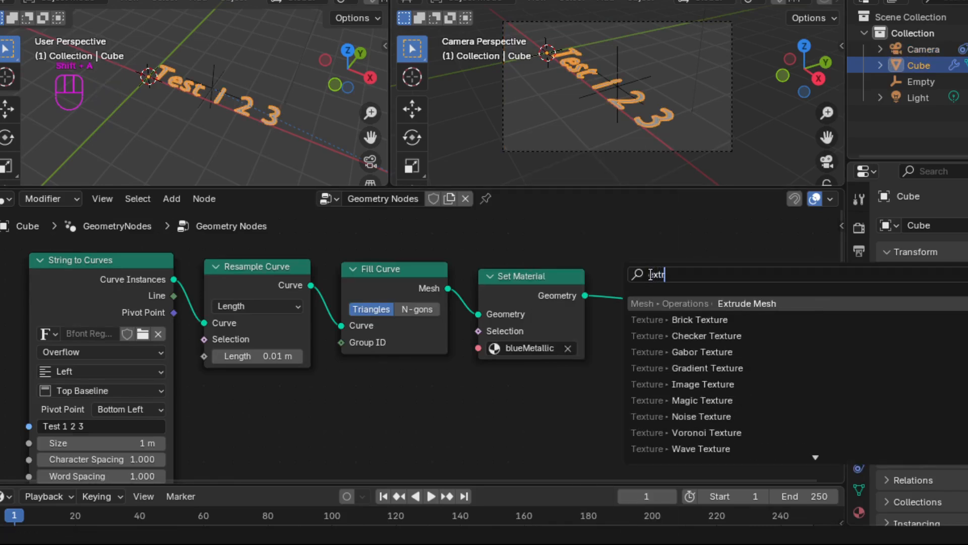
{"action": "key", "text": "Return"}
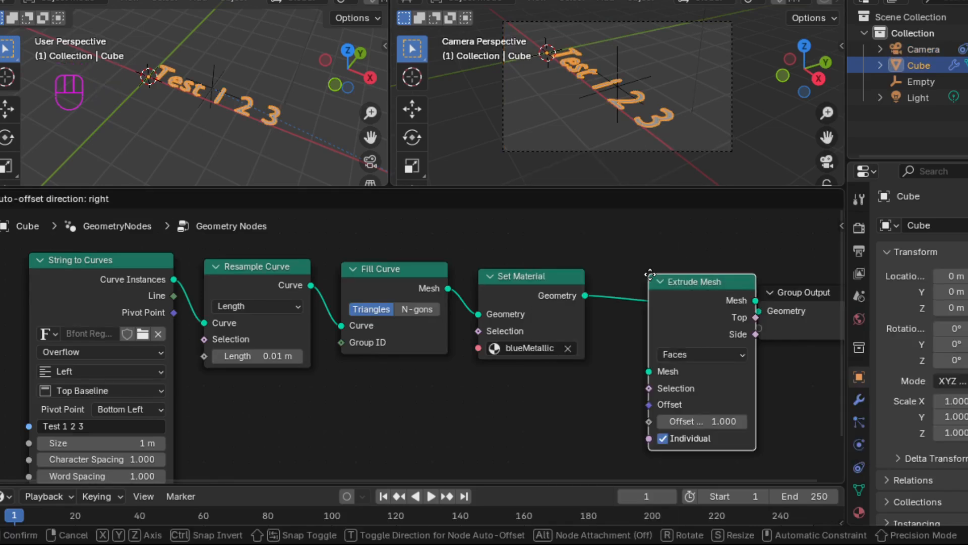
{"action": "left_click", "coordinate": [619, 299]}
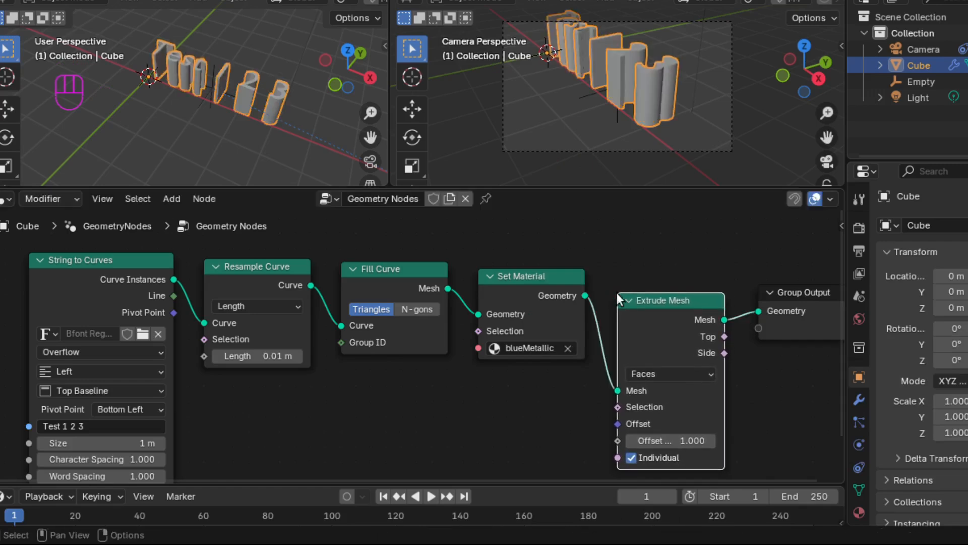
Step: Set the Extrude Mesh node's offset scale to 0.3 and save the file
{"action": "left_click", "coordinate": [696, 441]}
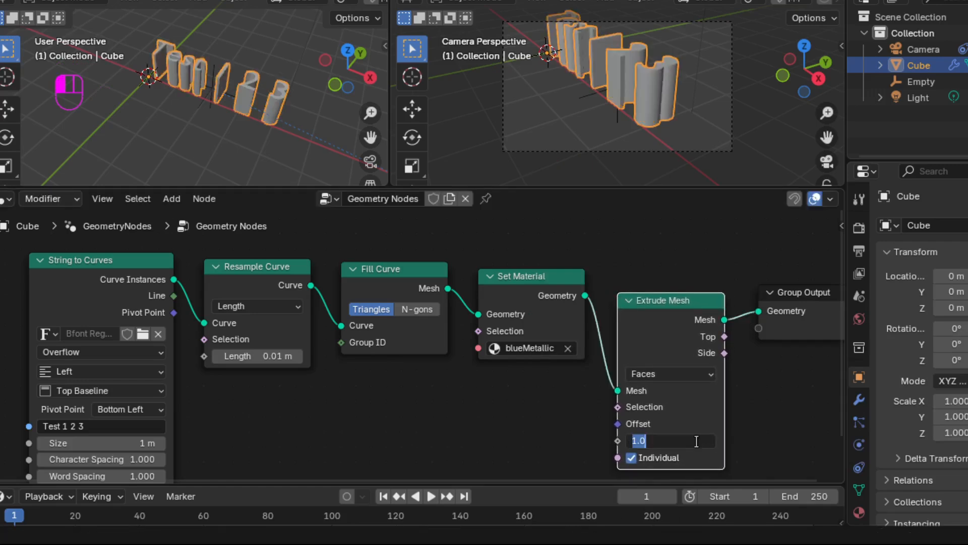
{"action": "type", "text": "0.3"}
{"action": "key", "text": "Return"}
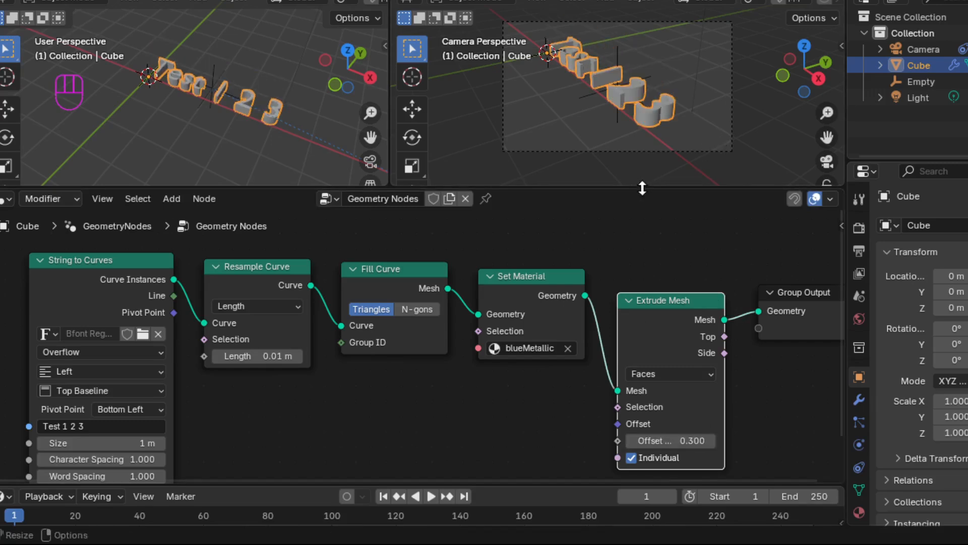
{"action": "key", "text": "ctrl+s"}
Step: Enlarge the 3D viewports and examine the extruded letters up close from the end of the text
{"action": "left_click_drag", "start_coordinate": [642, 188], "coordinate": [642, 298]}
{"action": "scroll", "coordinate": [239, 186], "scroll_direction": "up", "scroll_amount": 8}
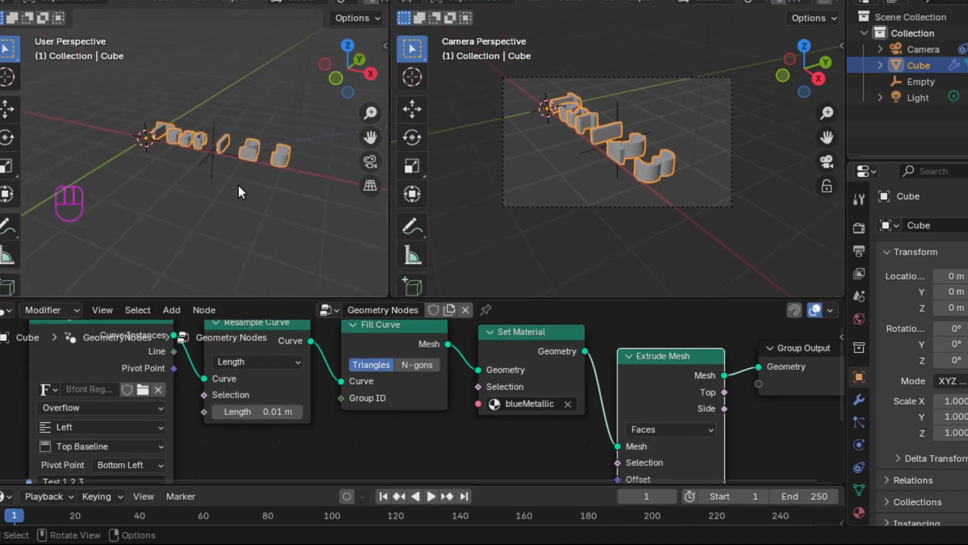
{"action": "scroll", "coordinate": [238, 183], "scroll_direction": "up", "scroll_amount": 2}
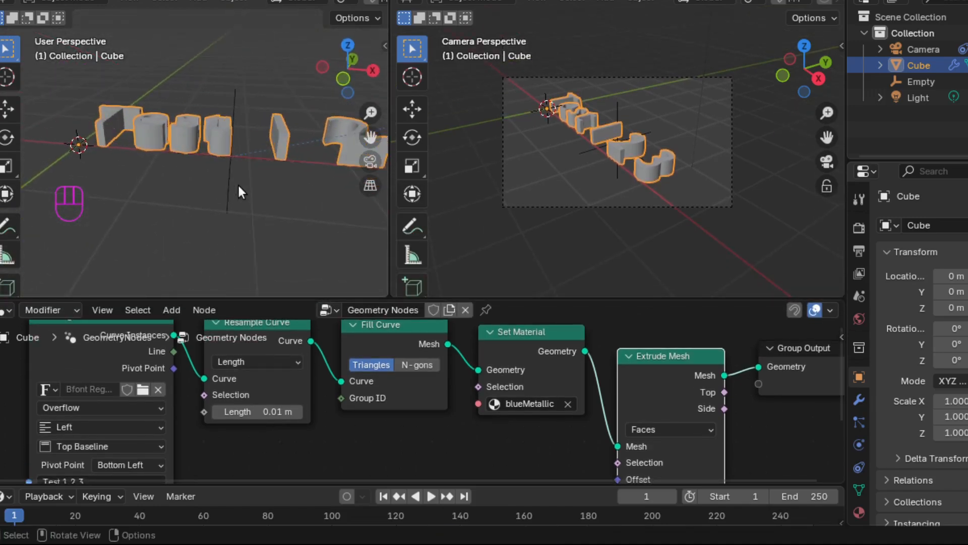
{"action": "left_click_drag", "start_coordinate": [348, 68], "coordinate": [121, 250]}
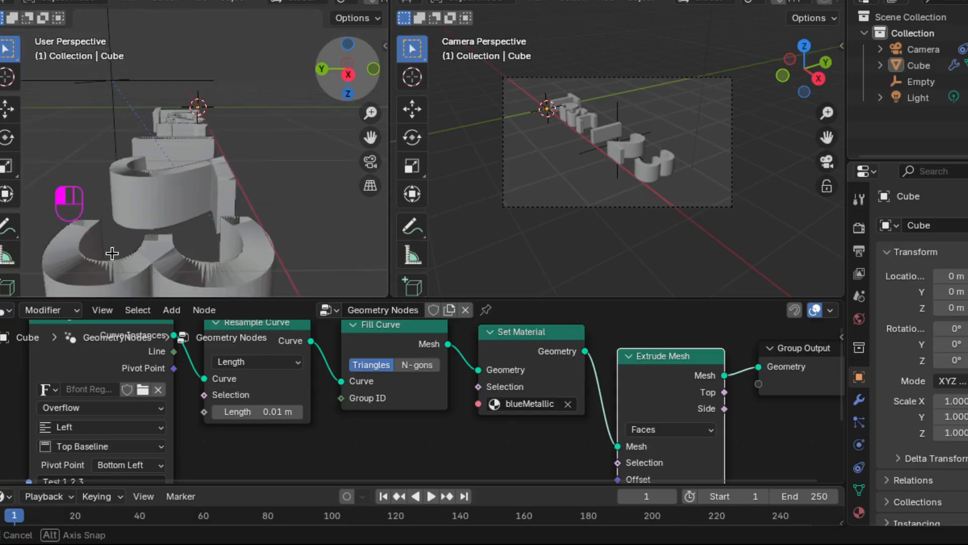
Step: Enlarge the node editor and add a Flip Faces node fed by the Set Material node's geometry
{"action": "left_click_drag", "start_coordinate": [687, 301], "coordinate": [682, 227]}
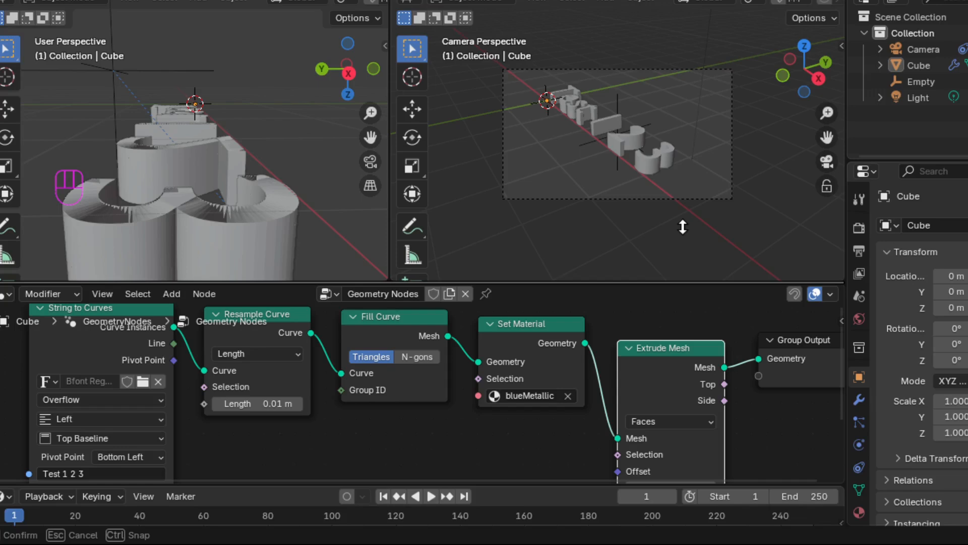
{"action": "left_click_drag", "start_coordinate": [682, 227], "coordinate": [682, 230]}
{"action": "key", "text": "shift+a"}
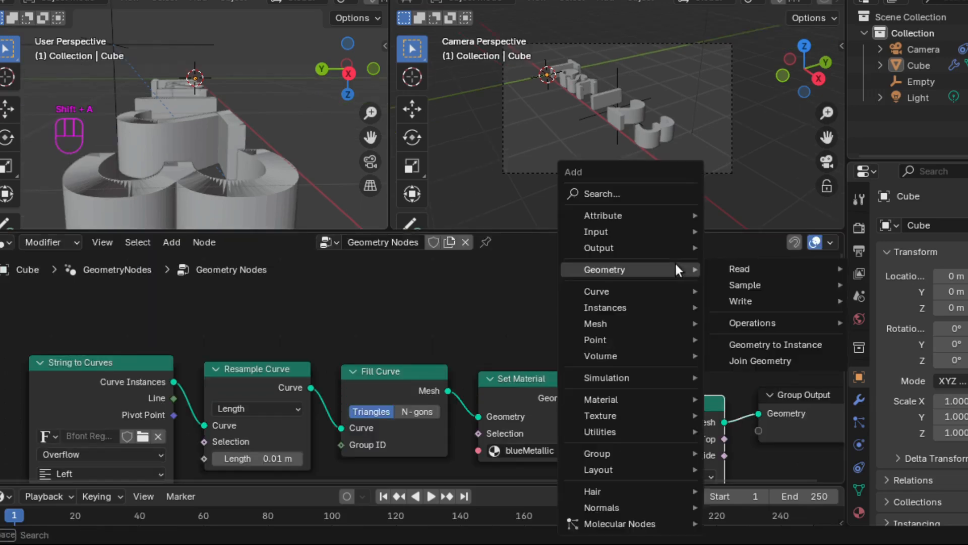
{"action": "type", "text": "flip"}
{"action": "key", "text": "Return"}
{"action": "left_click", "coordinate": [677, 303]}
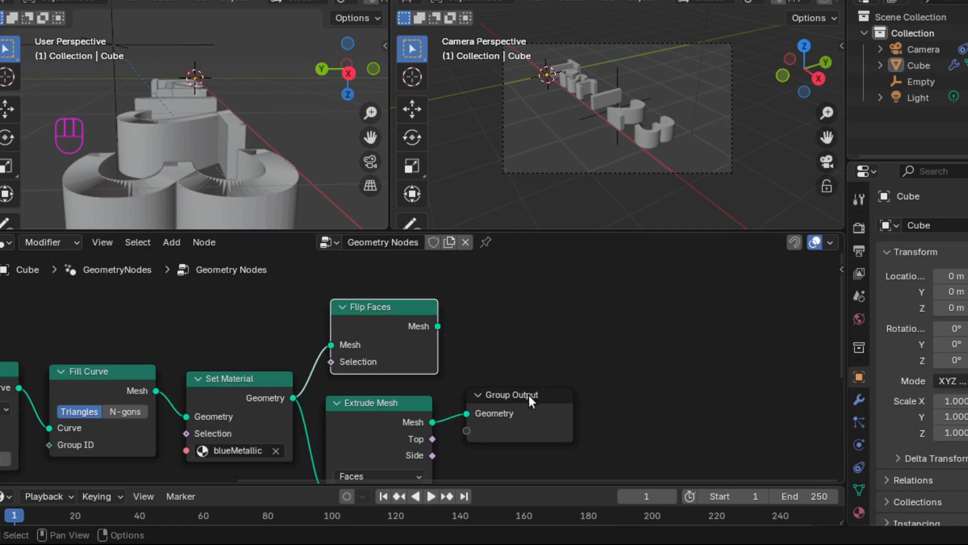
Step: Insert a Join Geometry node between Extrude Mesh and Group Output, and connect the Flip Faces mesh into it
{"action": "left_click_drag", "start_coordinate": [529, 395], "coordinate": [719, 385]}
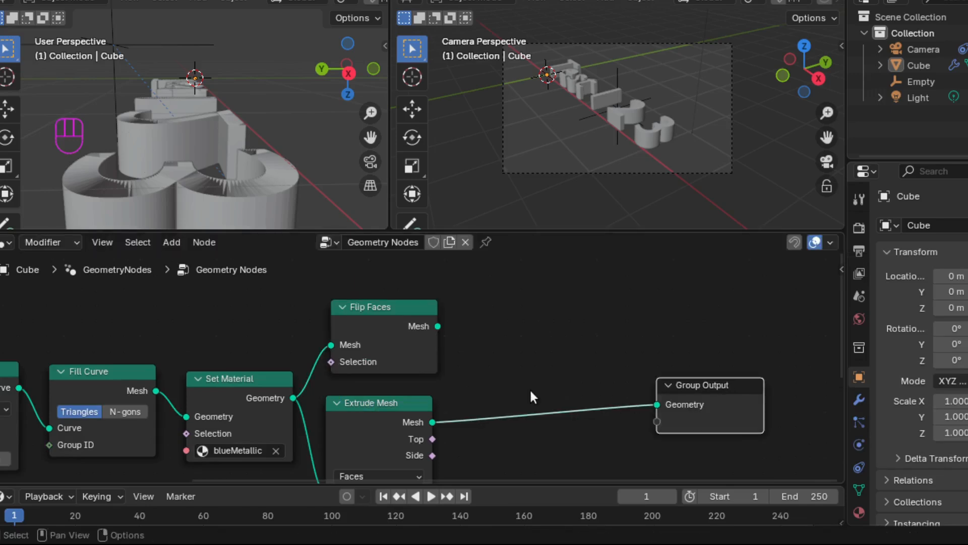
{"action": "key", "text": "shift+a"}
{"action": "type", "text": "joi"}
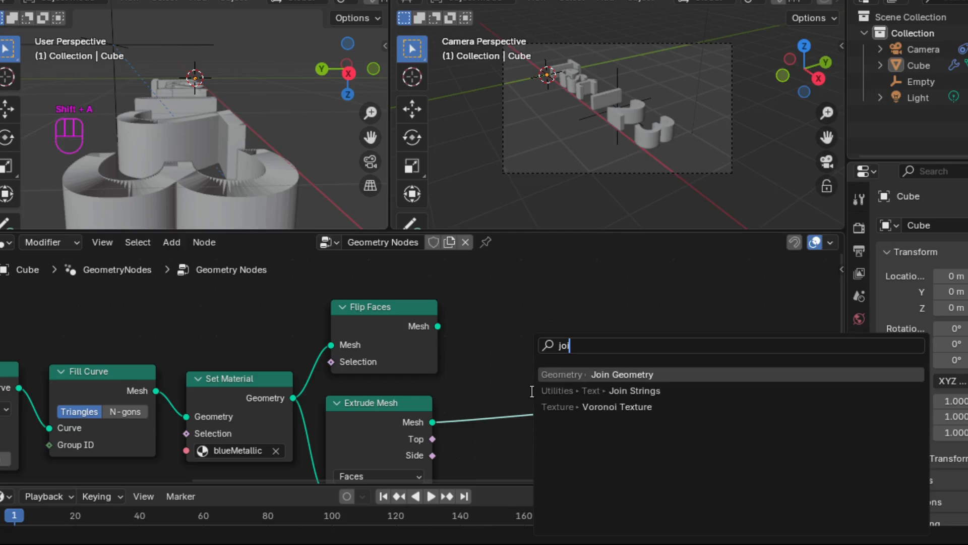
{"action": "key", "text": "Return"}
{"action": "left_click", "coordinate": [531, 391]}
{"action": "left_click_drag", "start_coordinate": [439, 328], "coordinate": [469, 434]}
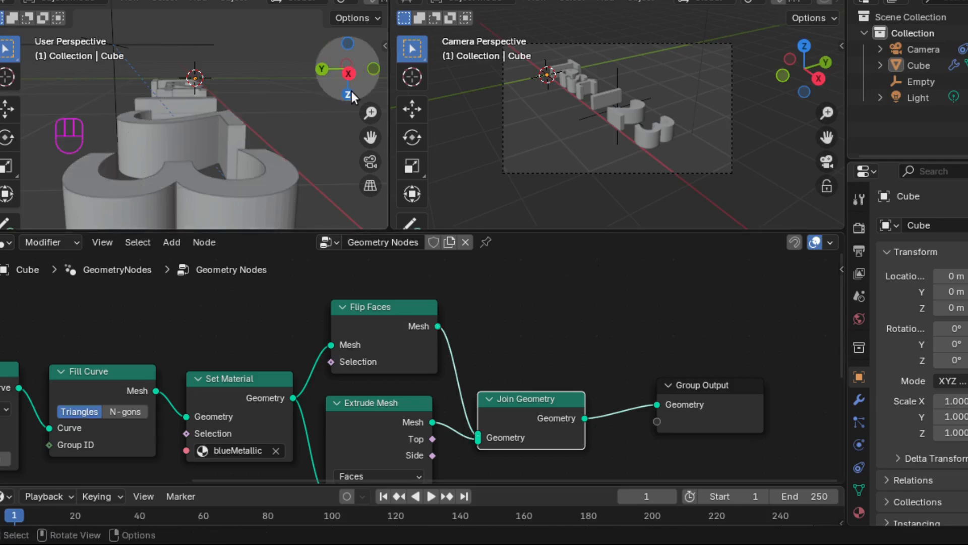
Step: Check the closed letters, and shift the Flip Faces, Extrude Mesh, Join Geometry and Group Output nodes away from Set Material to make room
{"action": "left_click_drag", "start_coordinate": [346, 95], "coordinate": [118, 190]}
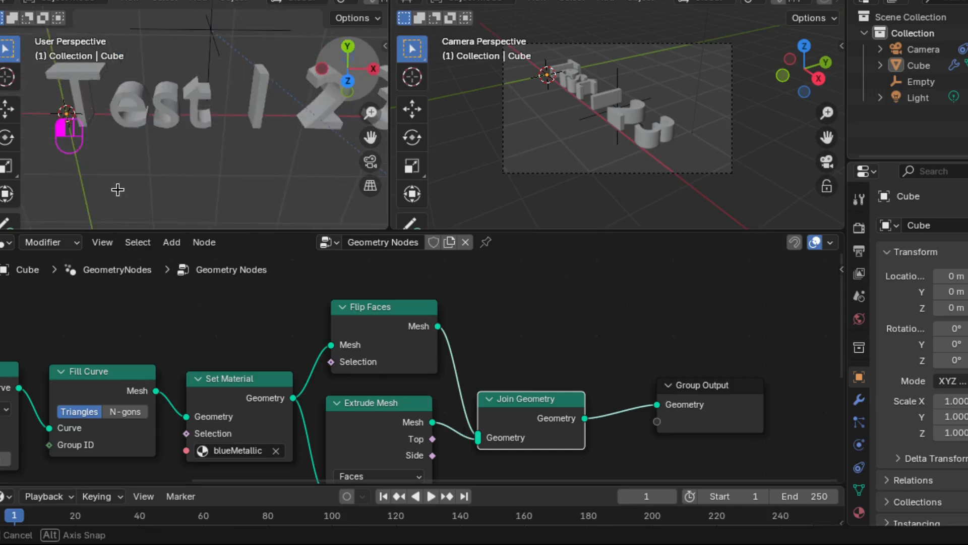
{"action": "left_click_drag", "start_coordinate": [118, 190], "coordinate": [248, 197]}
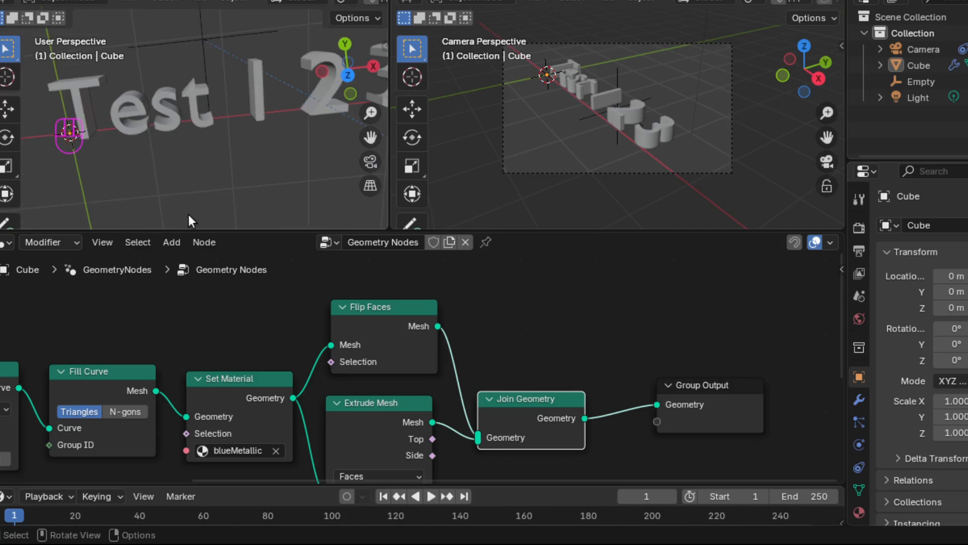
{"action": "scroll", "coordinate": [250, 165], "scroll_direction": "down", "scroll_amount": 2}
{"action": "scroll", "coordinate": [427, 304], "scroll_direction": "down", "scroll_amount": 3}
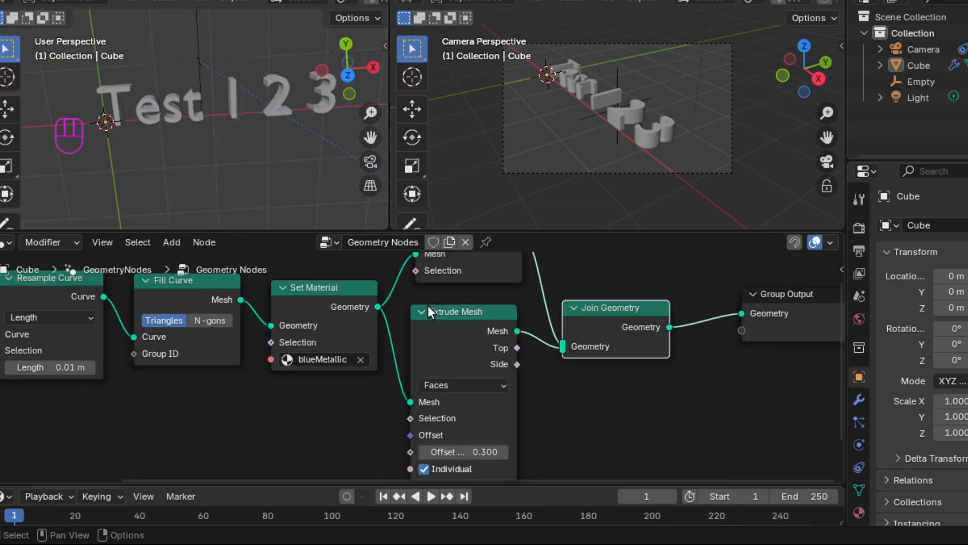
{"action": "scroll", "coordinate": [428, 303], "scroll_direction": "down", "scroll_amount": 1}
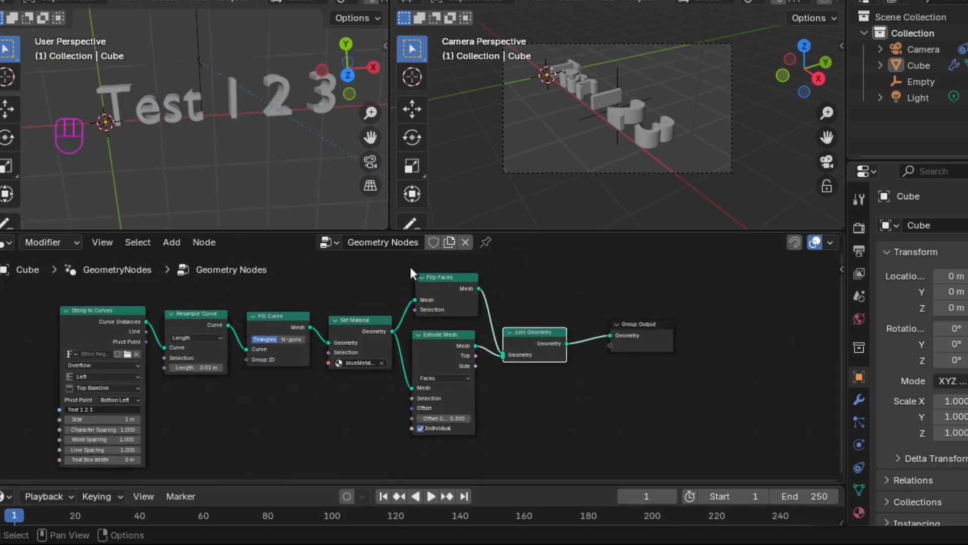
{"action": "left_click_drag", "start_coordinate": [405, 262], "coordinate": [701, 439]}
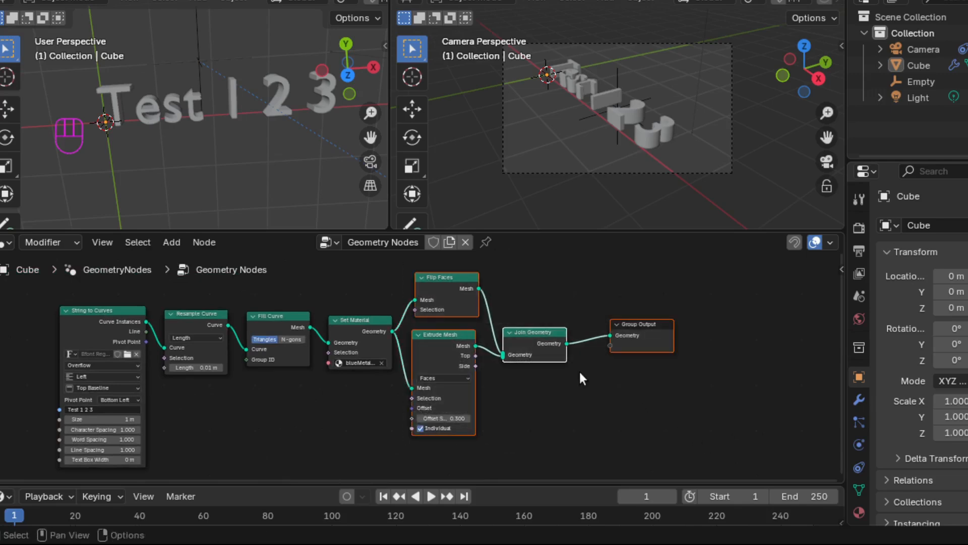
{"action": "key", "text": "g"}
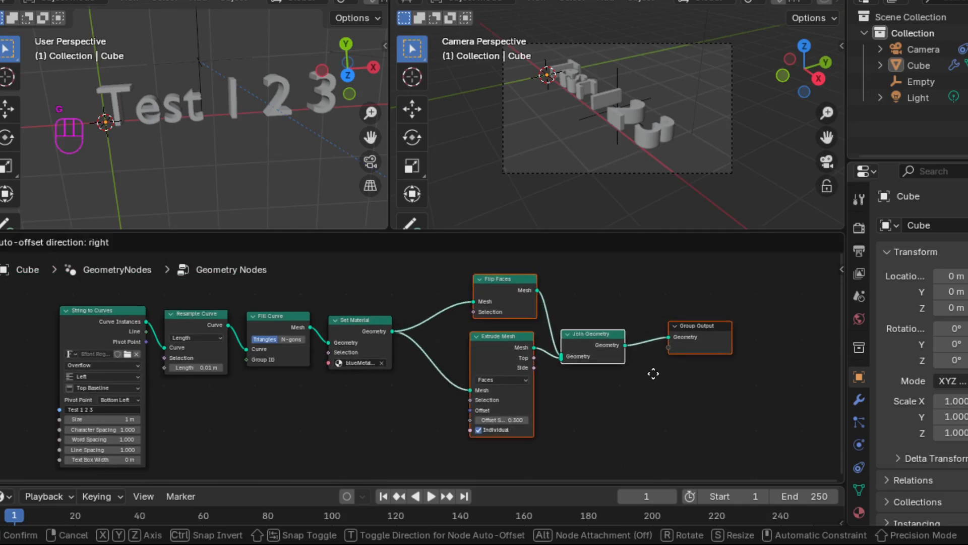
{"action": "left_click", "coordinate": [721, 371]}
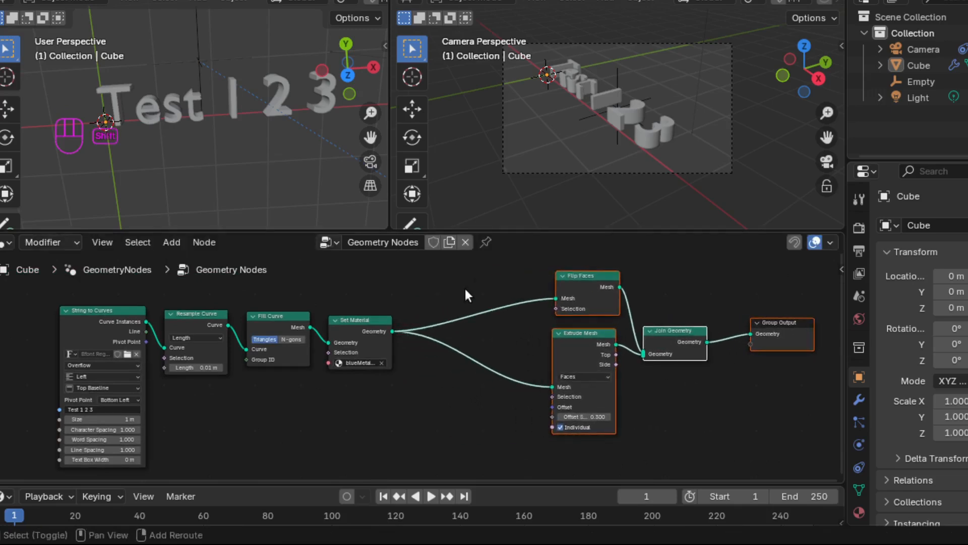
Step: Insert a Transform Geometry node after Set Material and feed its output to both Flip Faces and Extrude Mesh
{"action": "key", "text": "shift+a"}
{"action": "type", "text": "trans"}
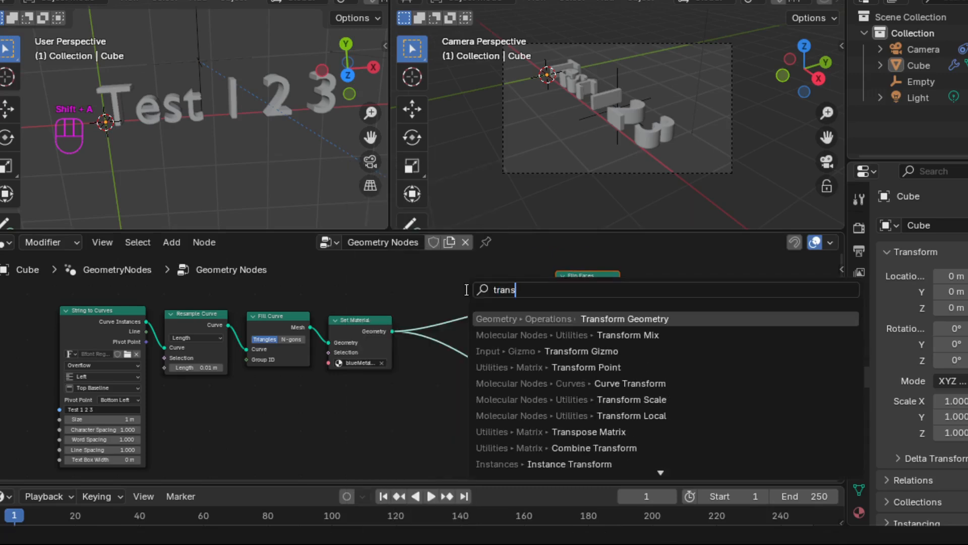
{"action": "key", "text": "Return"}
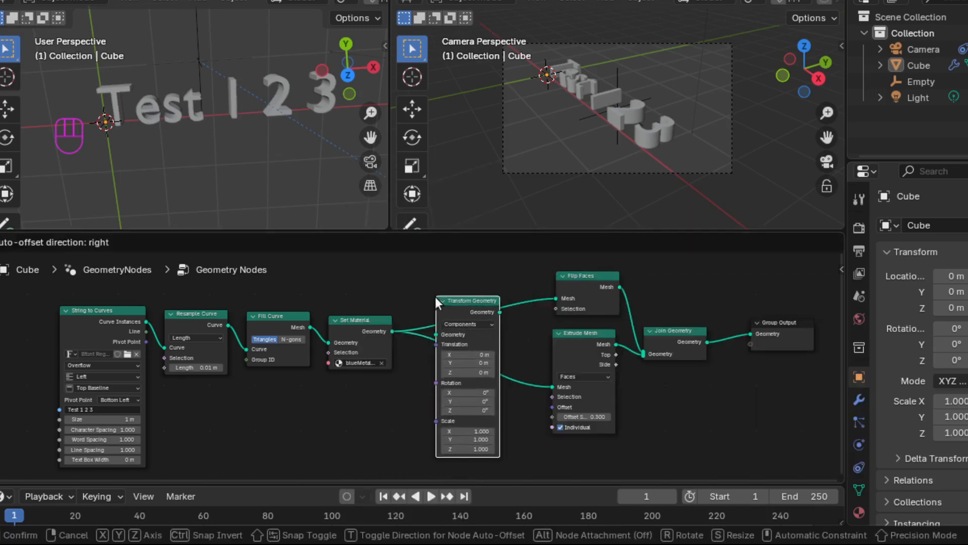
{"action": "left_click", "coordinate": [435, 297]}
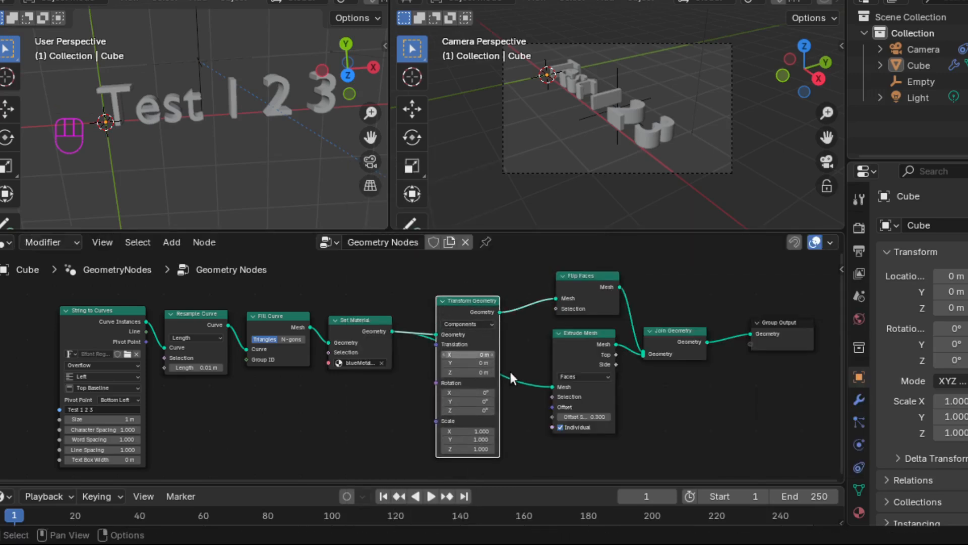
{"action": "left_click_drag", "start_coordinate": [552, 386], "coordinate": [411, 342]}
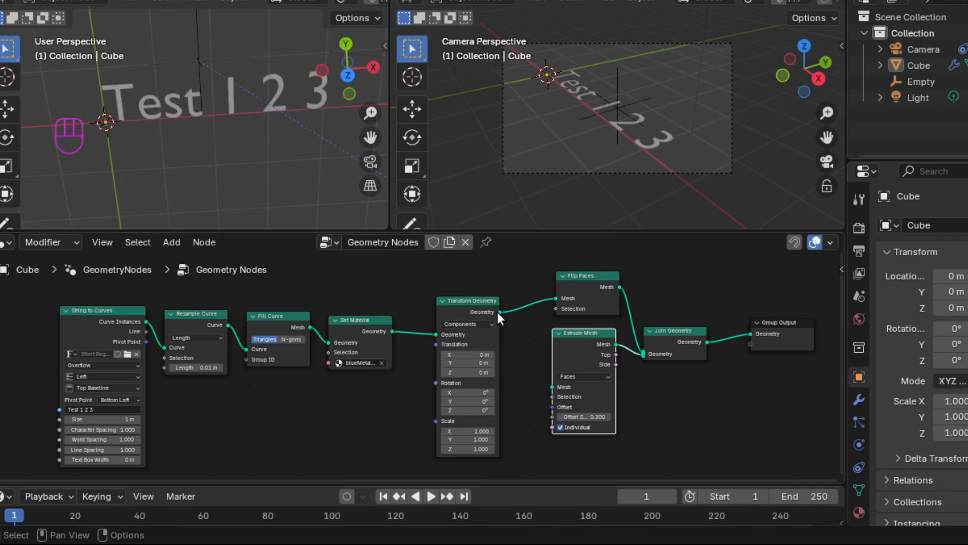
{"action": "left_click_drag", "start_coordinate": [498, 312], "coordinate": [553, 387]}
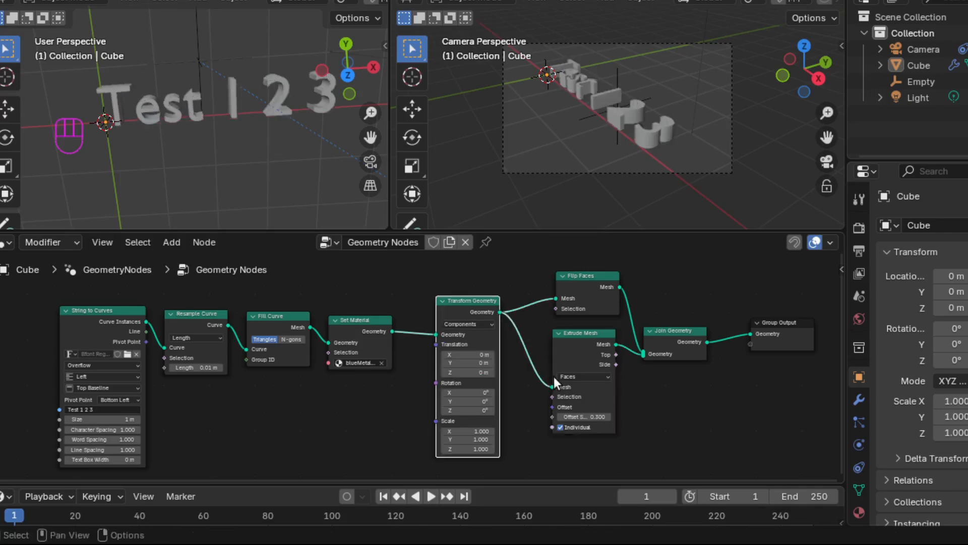
Step: Set the Transform Geometry node's X rotation to 90° to stand the text upright
{"action": "left_click", "coordinate": [477, 393]}
{"action": "type", "text": "90"}
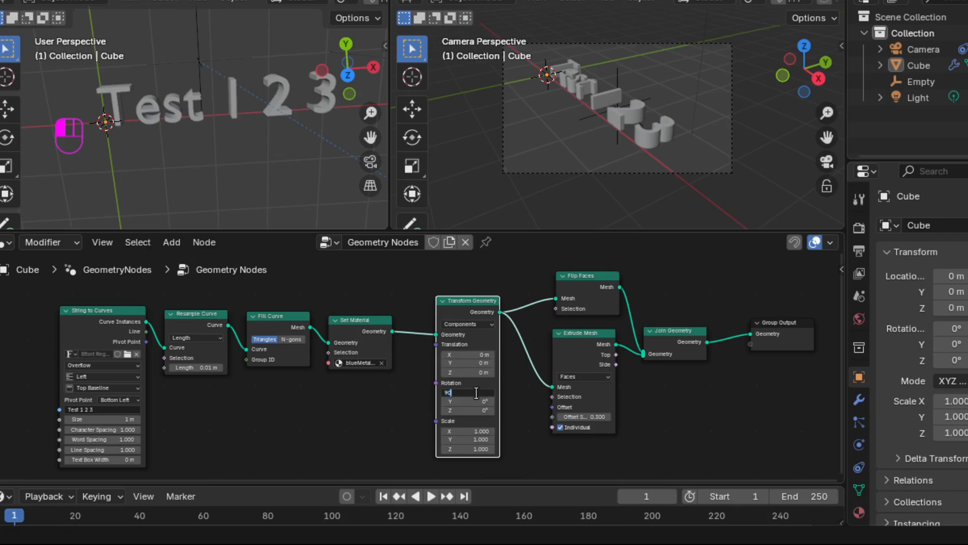
{"action": "key", "text": "Return"}
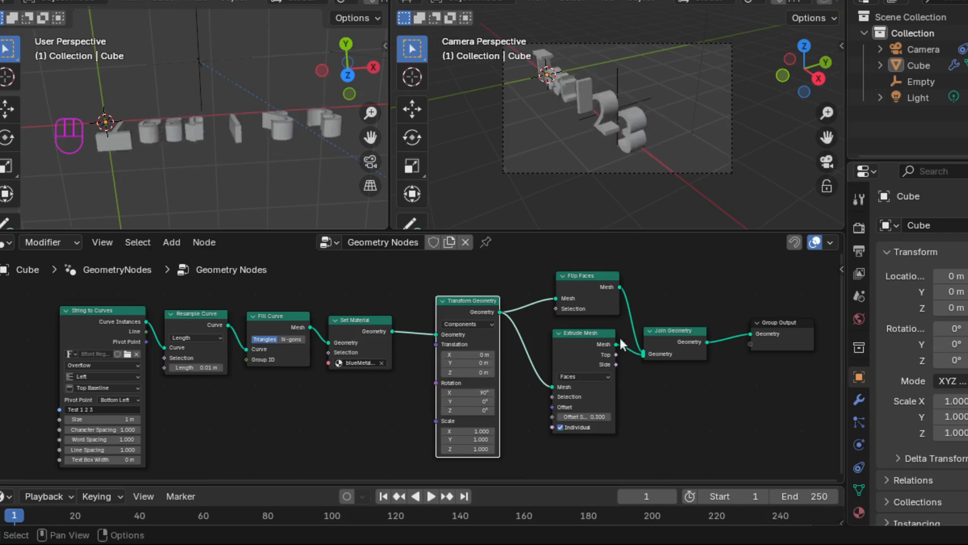
Step: From a top view, move the camera along the X axis to about X 1.67 m, facing the text
{"action": "left_click", "coordinate": [348, 75]}
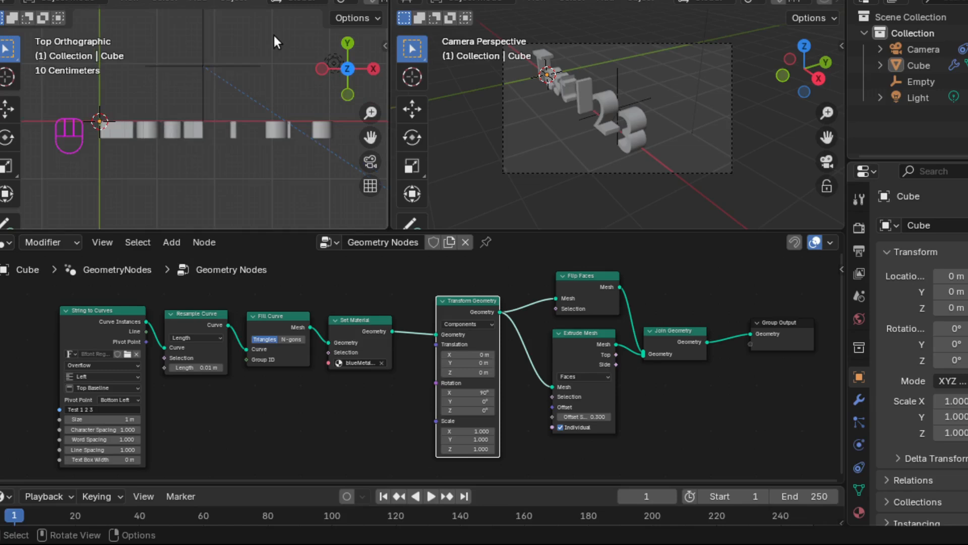
{"action": "middle_click_drag", "start_coordinate": [238, 90], "coordinate": [237, 90]}
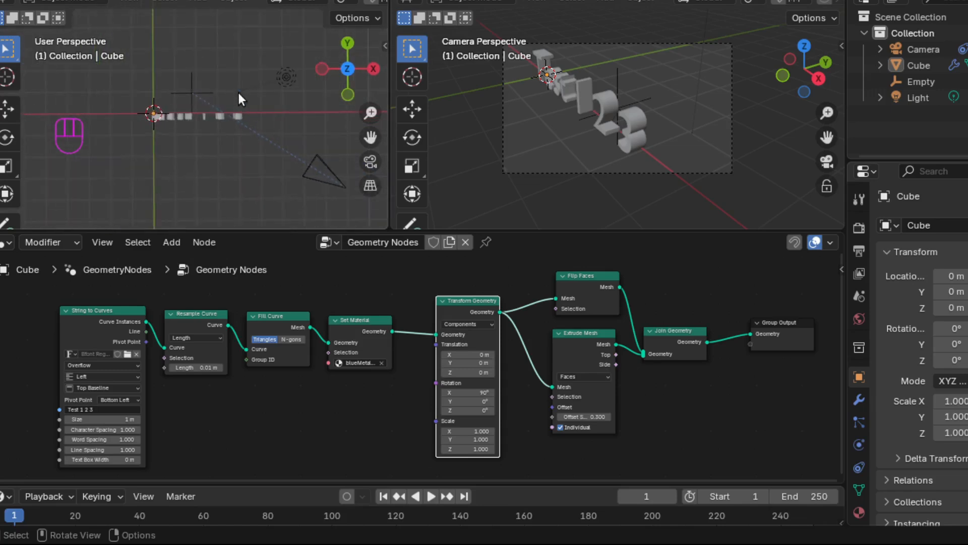
{"action": "left_click", "coordinate": [327, 165]}
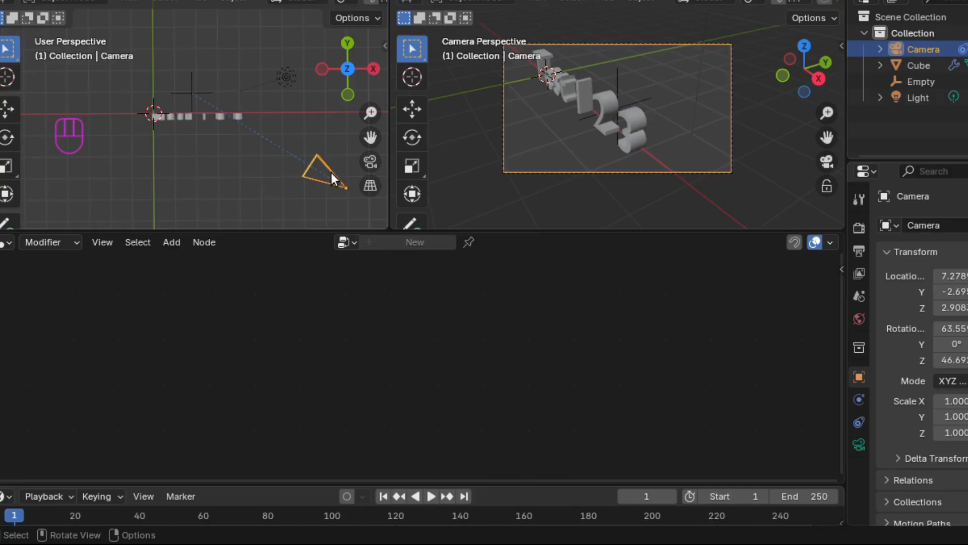
{"action": "key", "text": "g"}
{"action": "key", "text": "x"}
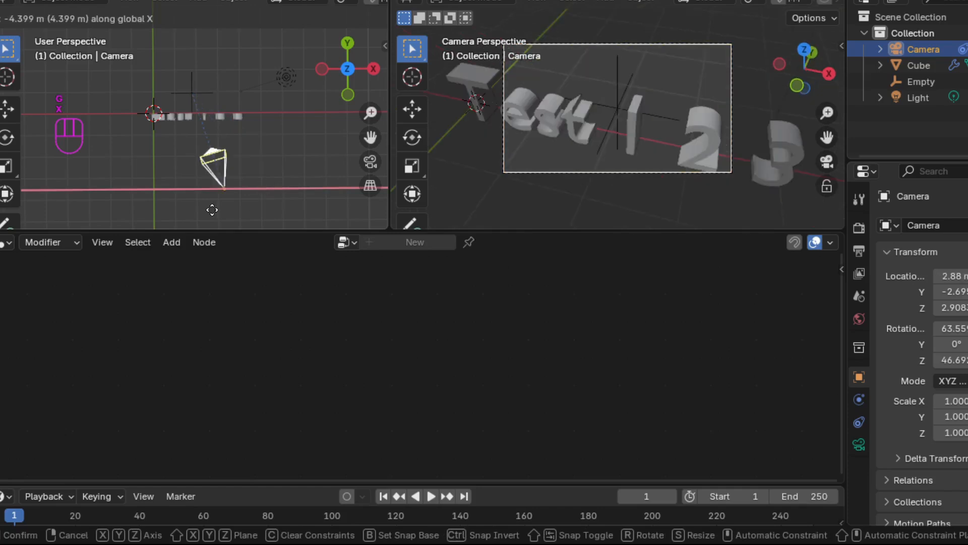
{"action": "left_click", "coordinate": [176, 205]}
Step: Move the camera back along Y to about -6.66 m and down along Z to about -2.81 m
{"action": "key", "text": "g"}
{"action": "key", "text": "y"}
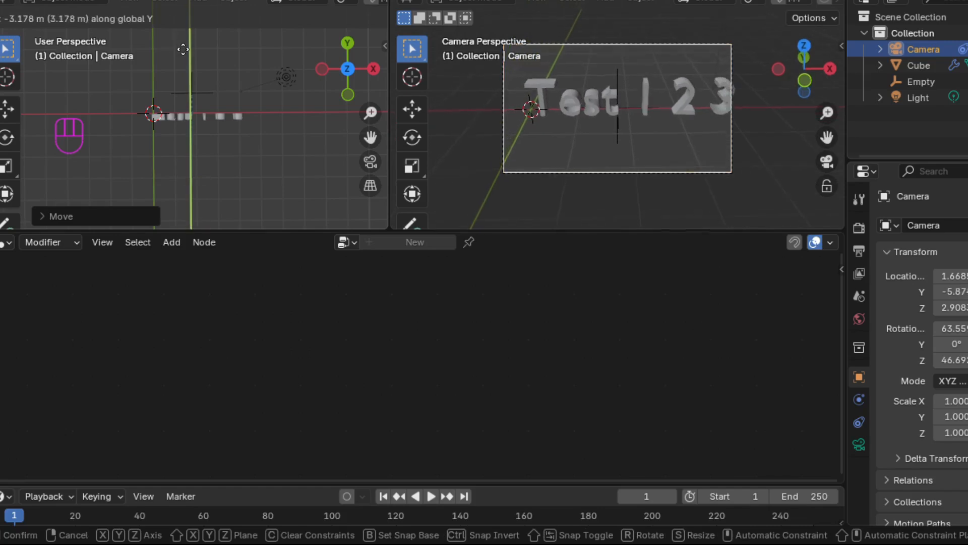
{"action": "left_click", "coordinate": [183, 69]}
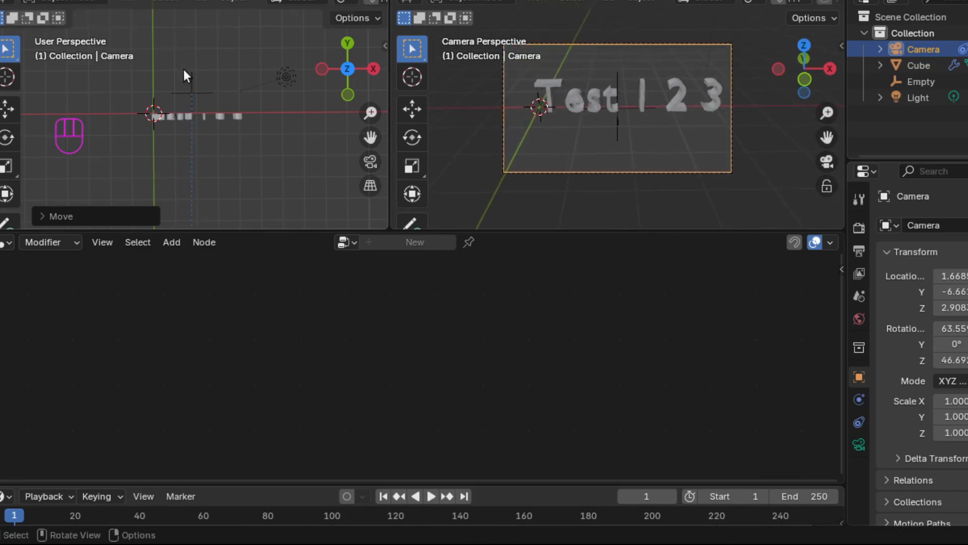
{"action": "key", "text": "g"}
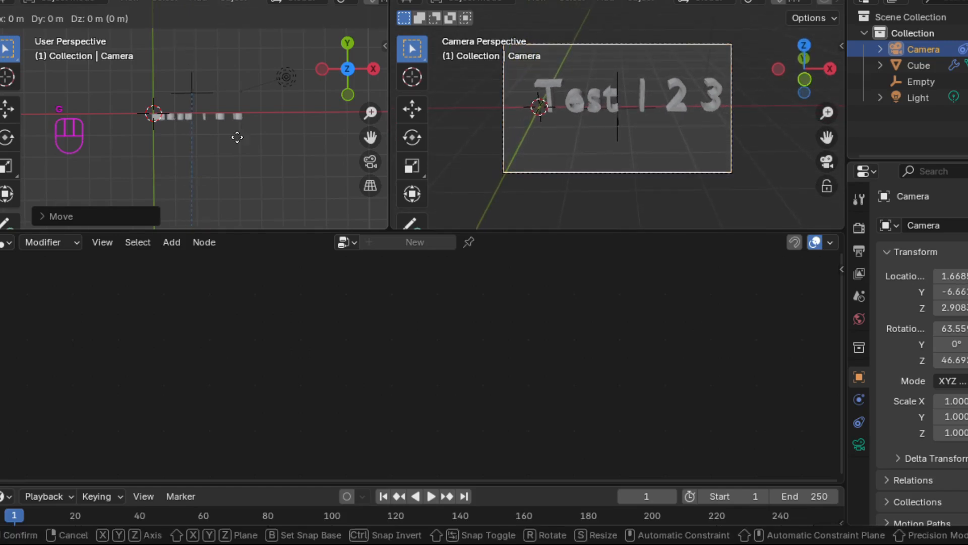
{"action": "key", "text": "z"}
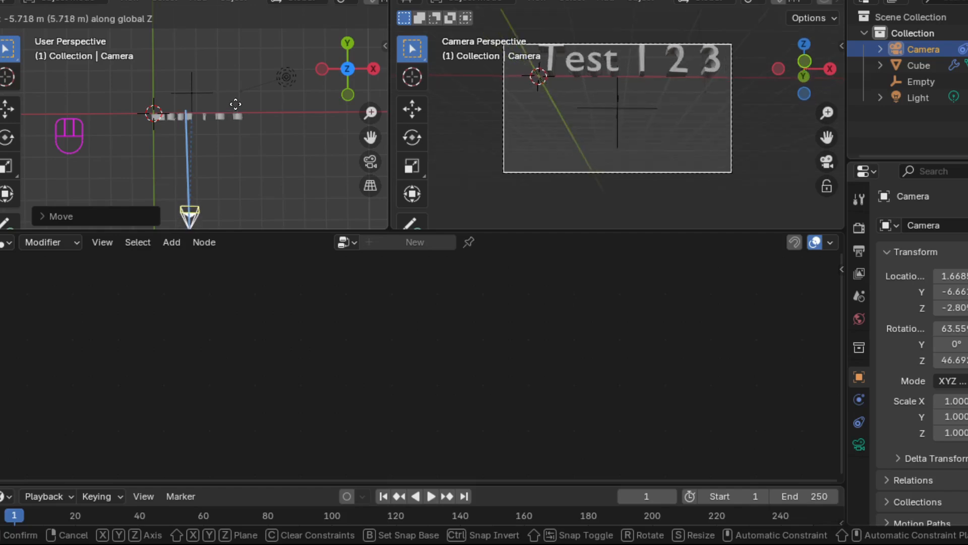
{"action": "left_click", "coordinate": [236, 104]}
Step: Move the text object slightly toward the camera, to about X -0.1 m, Y -0.5 m
{"action": "left_click", "coordinate": [234, 104]}
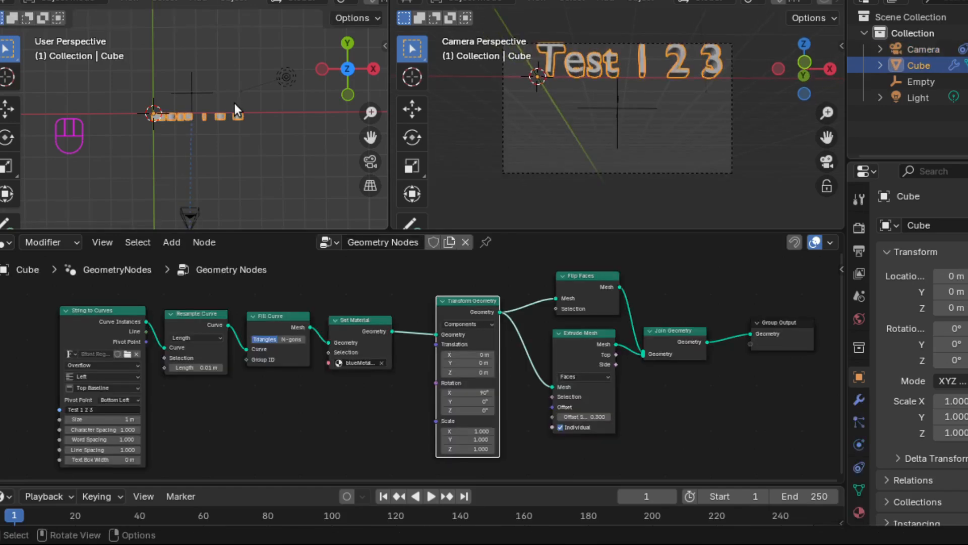
{"action": "key", "text": "g"}
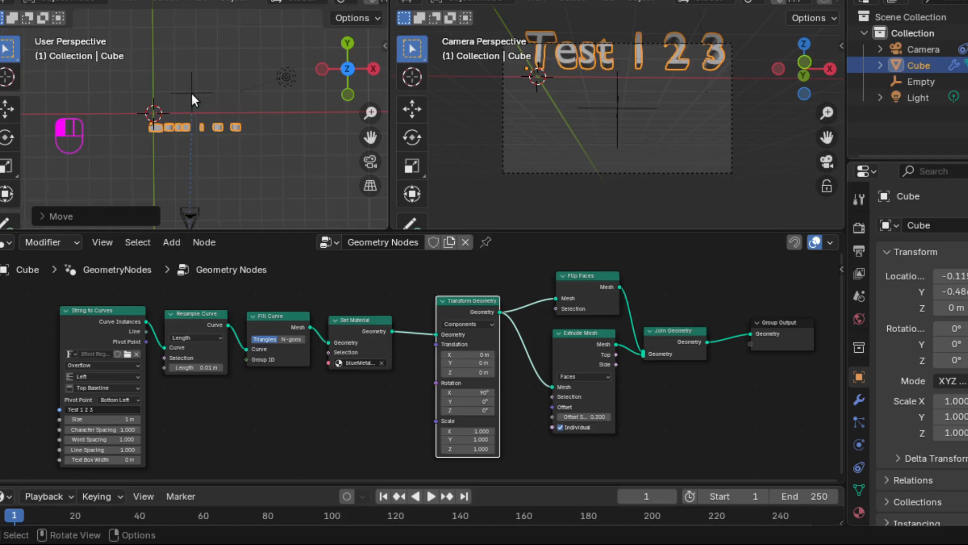
Step: Raise the camera's tracking Empty along Z to about 1.08 m to center the text in the camera frame
{"action": "left_click", "coordinate": [192, 92]}
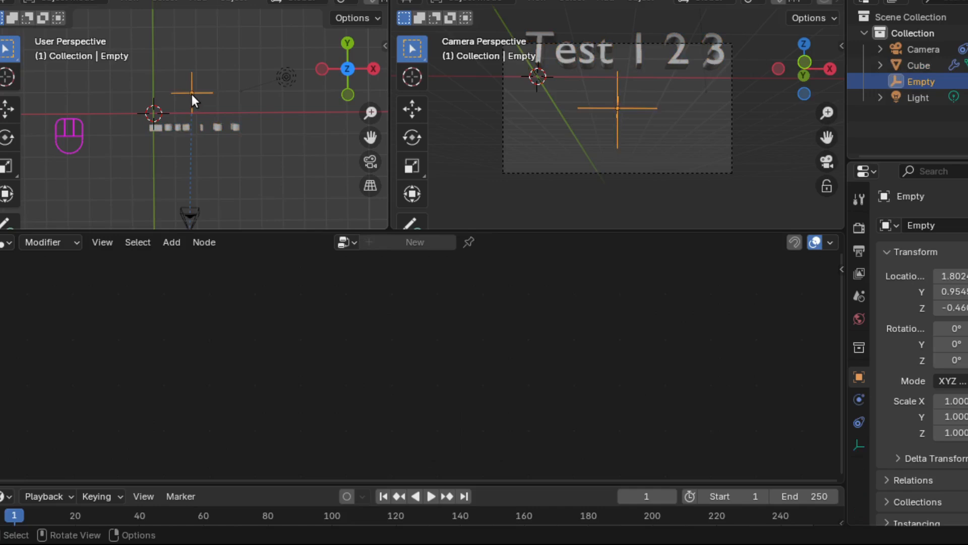
{"action": "key", "text": "g"}
{"action": "key", "text": "z"}
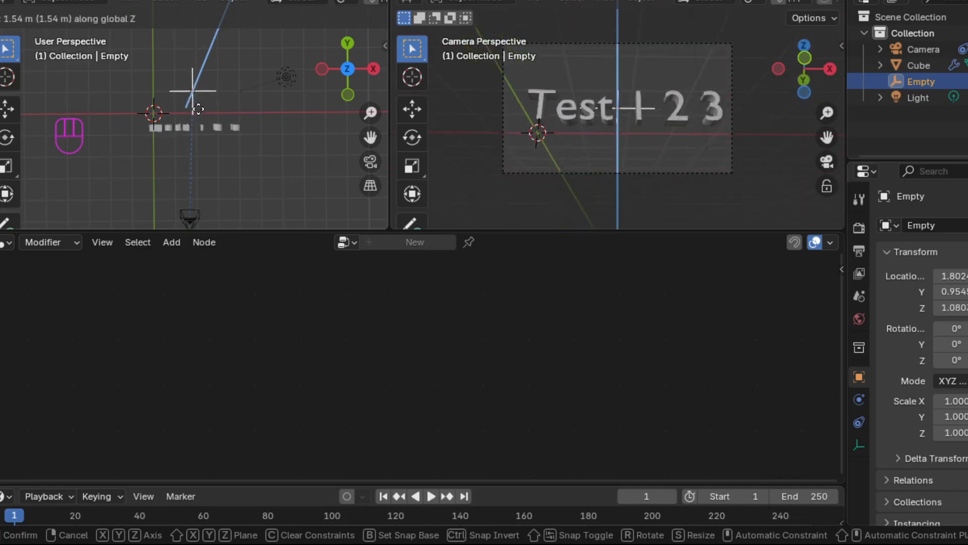
{"action": "left_click", "coordinate": [198, 109]}
Step: Render the current frame through the camera and inspect the blue text in the result
{"action": "left_click", "coordinate": [95, 1]}
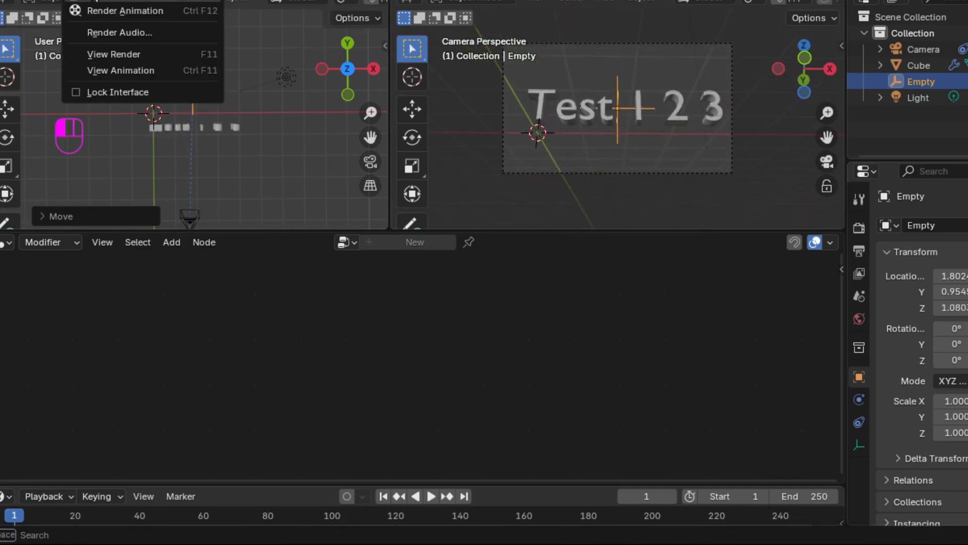
{"action": "key", "text": "F12"}
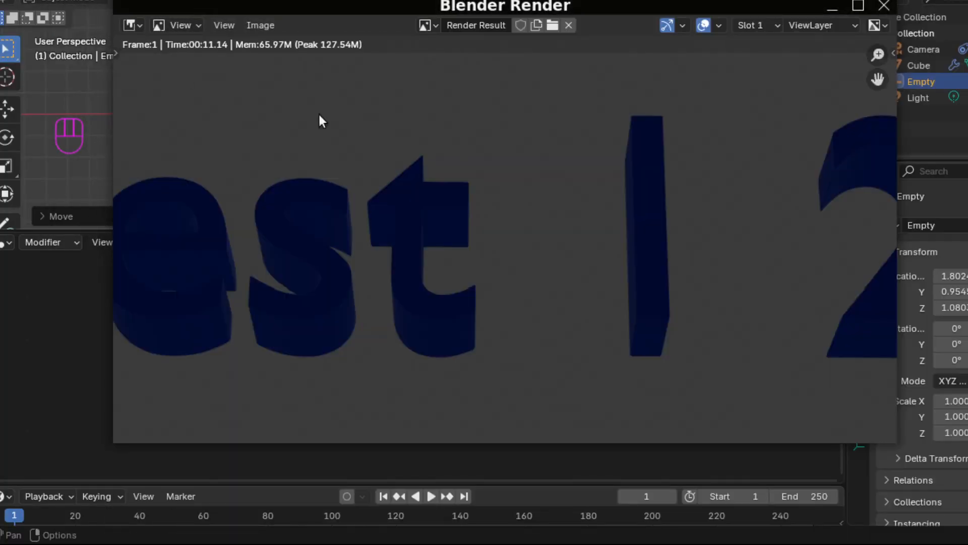
{"action": "scroll", "coordinate": [318, 121], "scroll_direction": "down", "scroll_amount": 1}
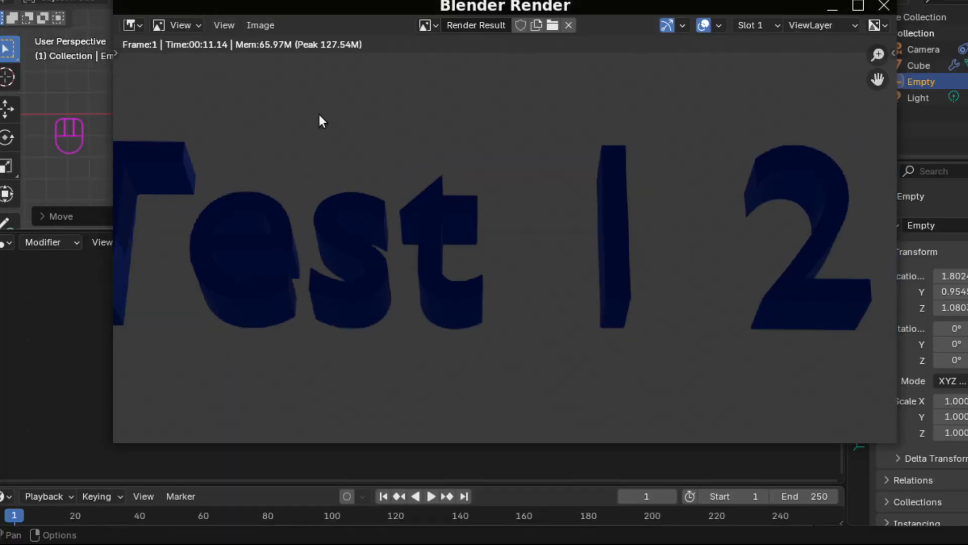
Step: Inspect the whole text in the render result and close the render window
{"action": "scroll", "coordinate": [319, 122], "scroll_direction": "down", "scroll_amount": 1}
{"action": "scroll", "coordinate": [318, 121], "scroll_direction": "down", "scroll_amount": 1}
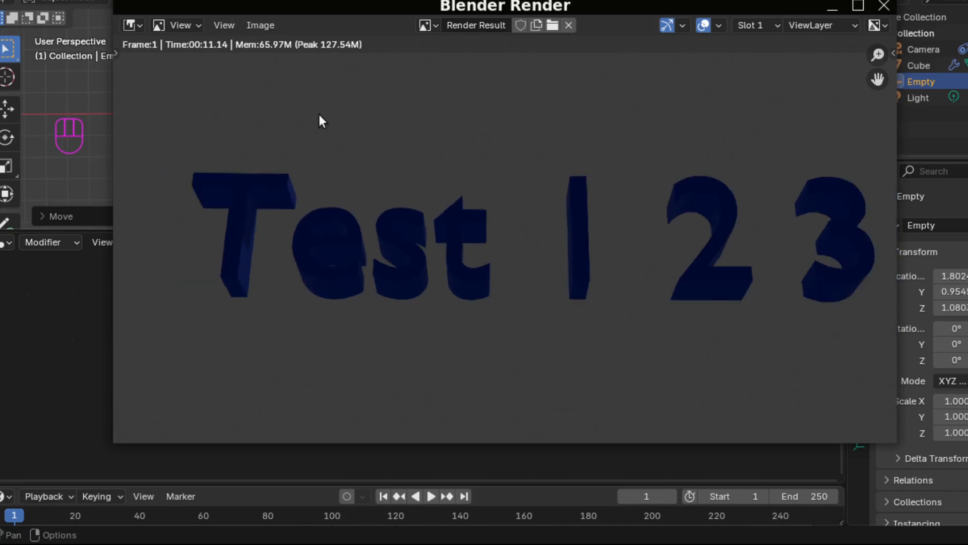
{"action": "scroll", "coordinate": [319, 115], "scroll_direction": "down", "scroll_amount": 1}
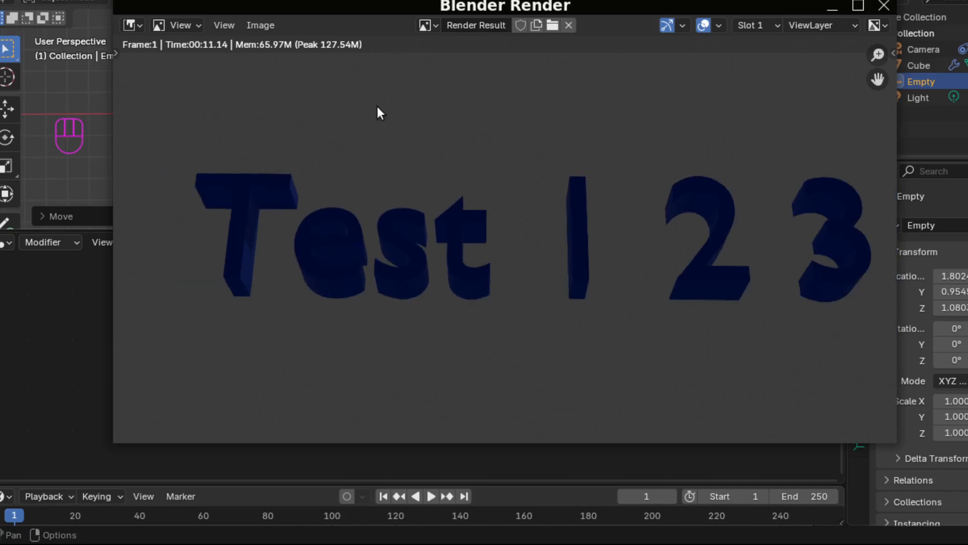
{"action": "left_click", "coordinate": [884, 6]}
Step: Move the light in front of the text, along Y to about -1.47 m and along X to about 2.29 m
{"action": "left_click", "coordinate": [917, 98]}
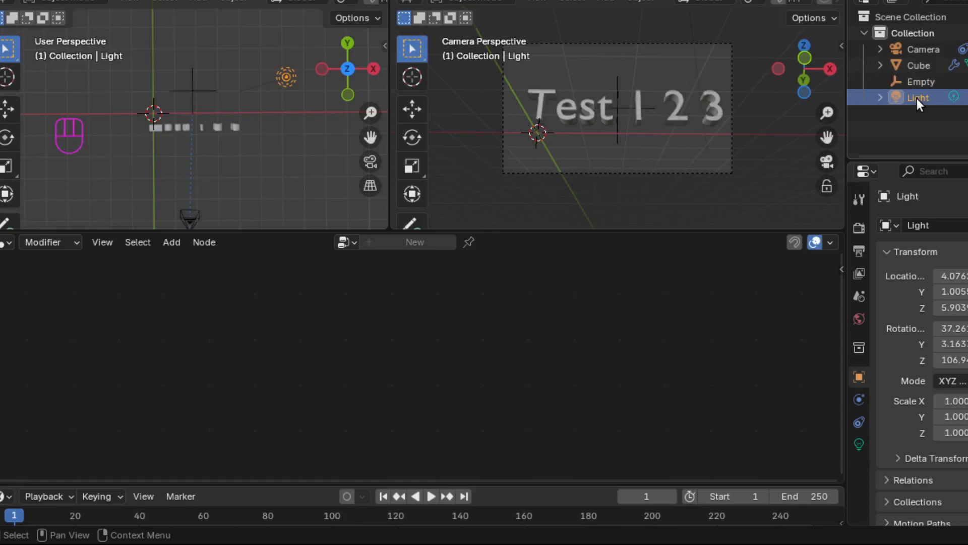
{"action": "key", "text": "g"}
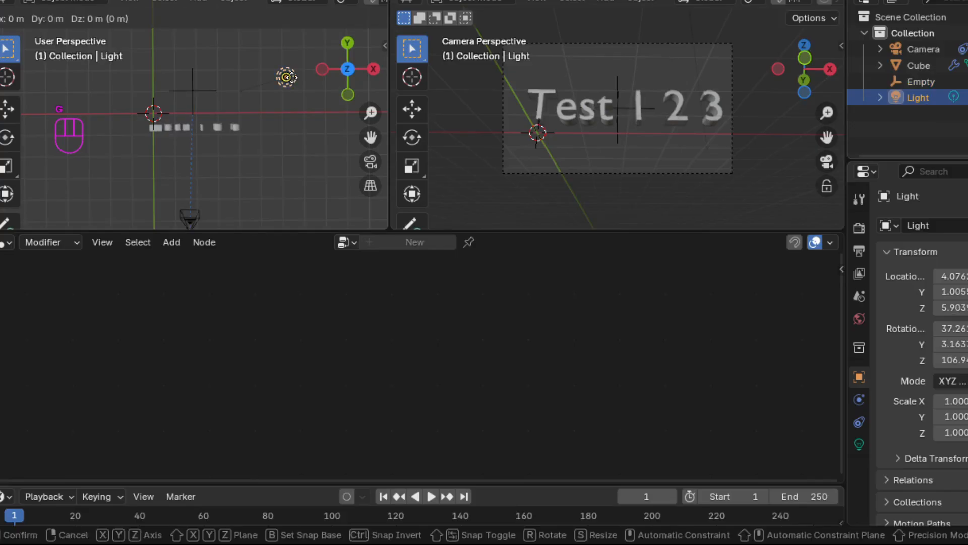
{"action": "key", "text": "y"}
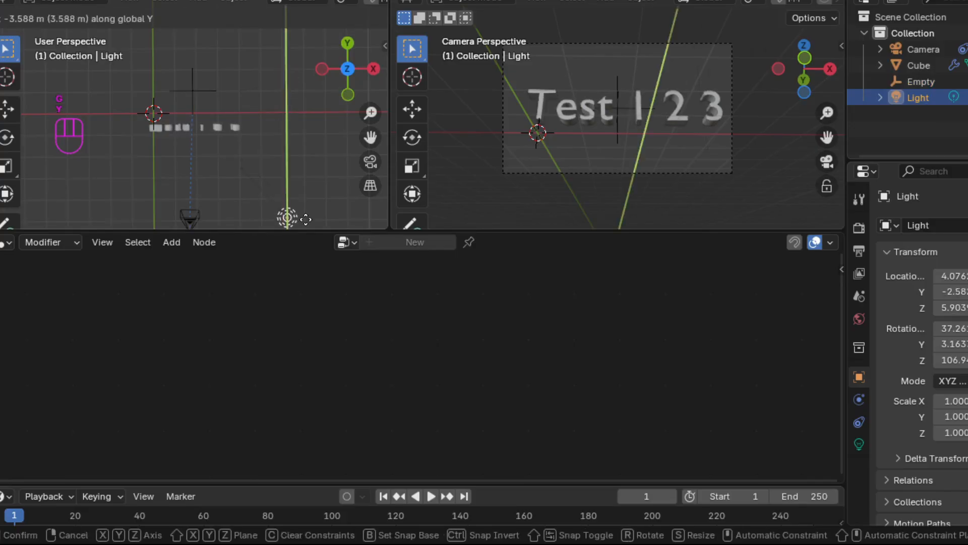
{"action": "left_click", "coordinate": [287, 173]}
{"action": "key", "text": "g"}
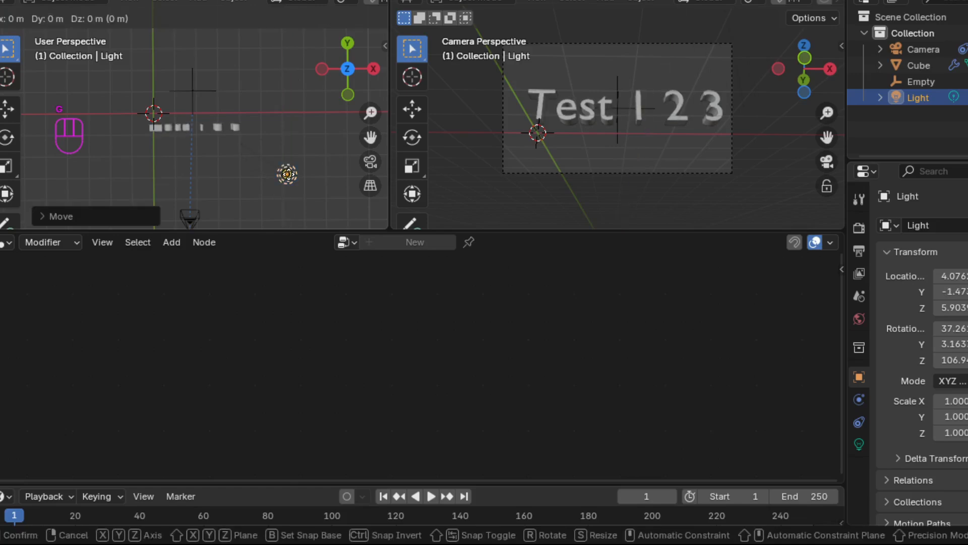
{"action": "key", "text": "x"}
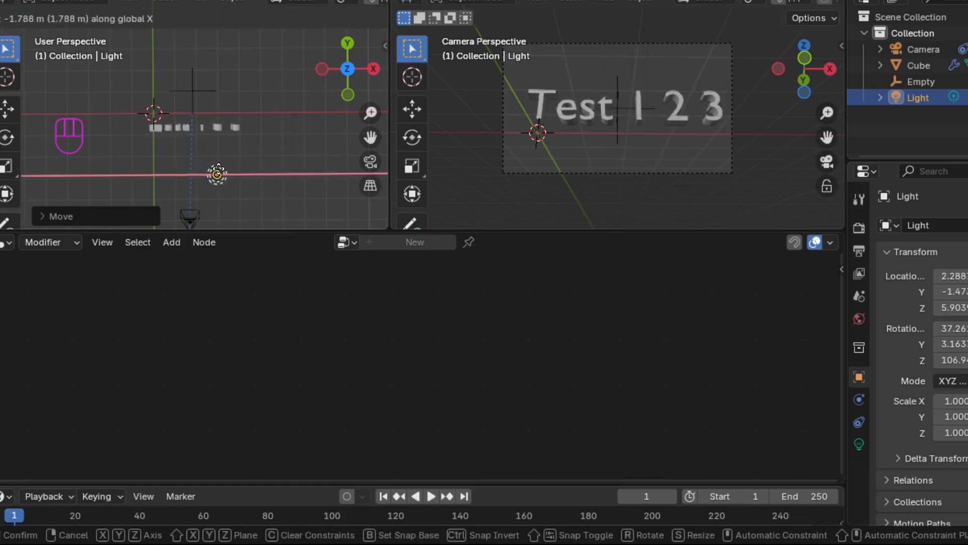
{"action": "left_click", "coordinate": [220, 167]}
Step: Set the point light's power to 5000
{"action": "left_click", "coordinate": [860, 444]}
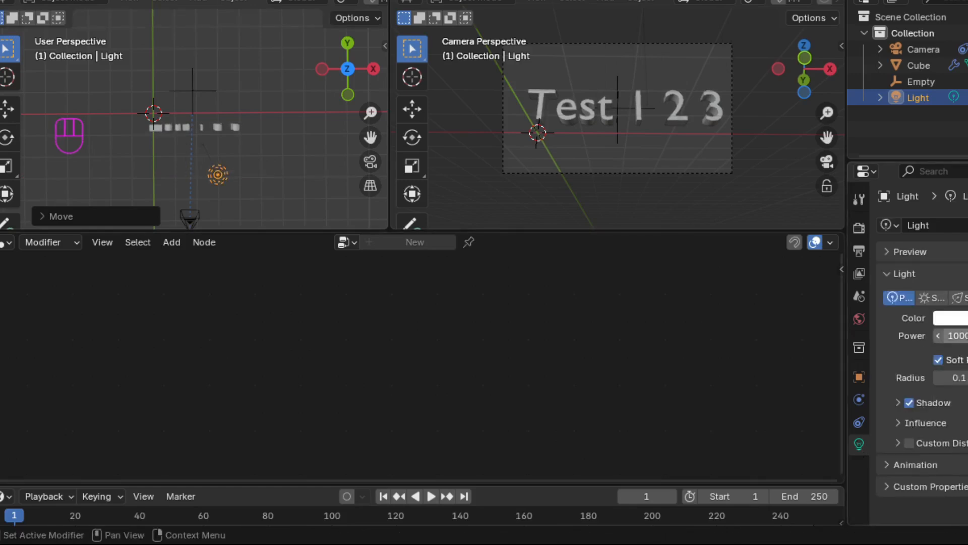
{"action": "left_click", "coordinate": [955, 335]}
{"action": "type", "text": "5"}
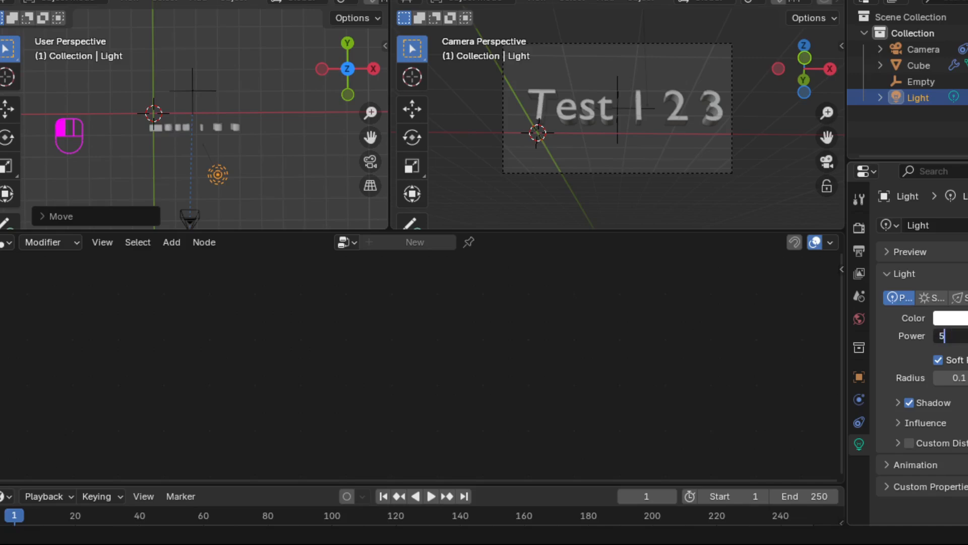
{"action": "type", "text": "000"}
{"action": "key", "text": "Return"}
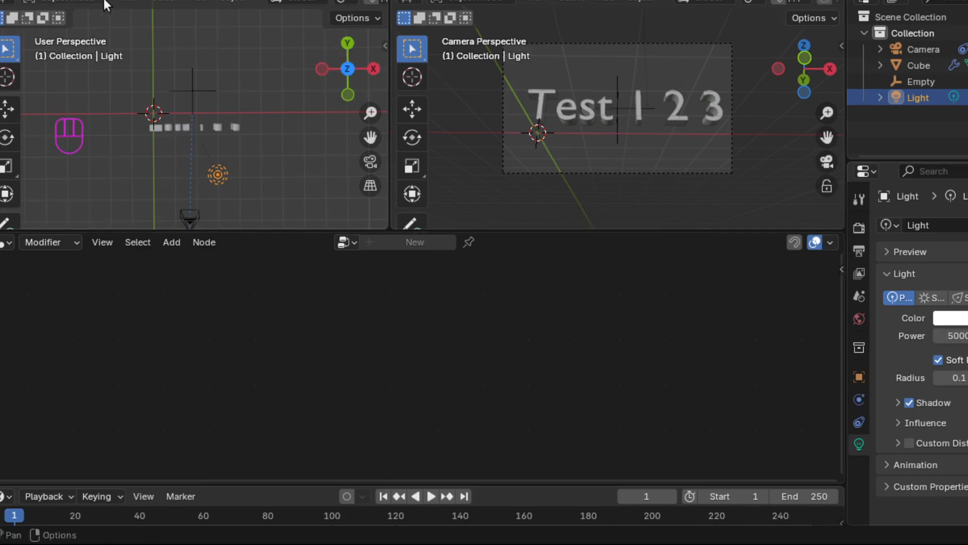
Step: Save the file, then render the current frame and maximize the render window to view the result
{"action": "key", "text": "ctrl"}
{"action": "key", "text": "ctrl+s"}
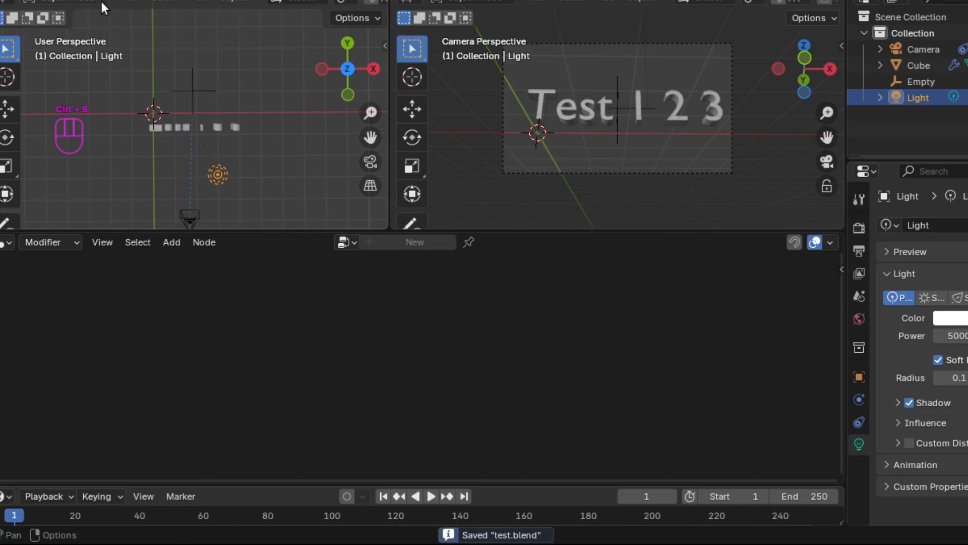
{"action": "left_click", "coordinate": [93, 1]}
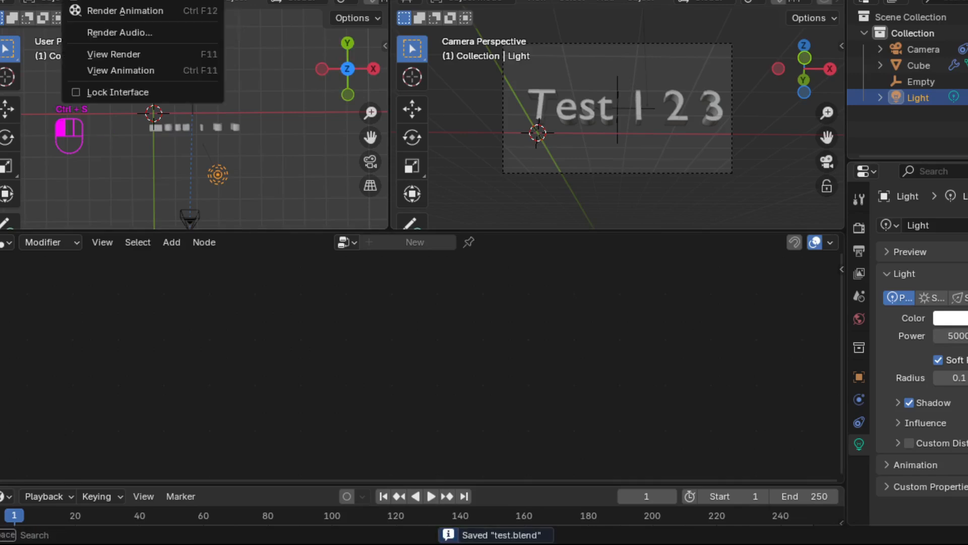
{"action": "left_click", "coordinate": [94, 5]}
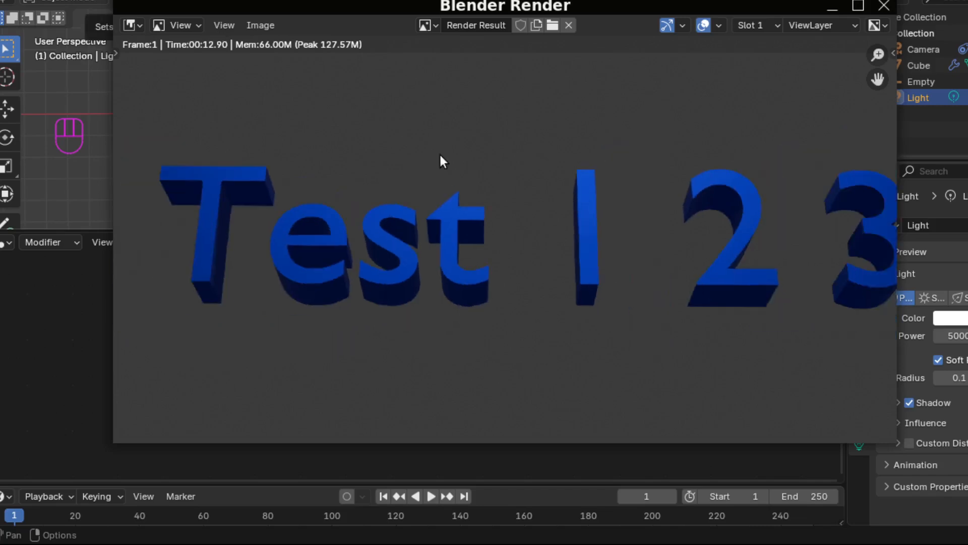
{"action": "left_click", "coordinate": [859, 6]}
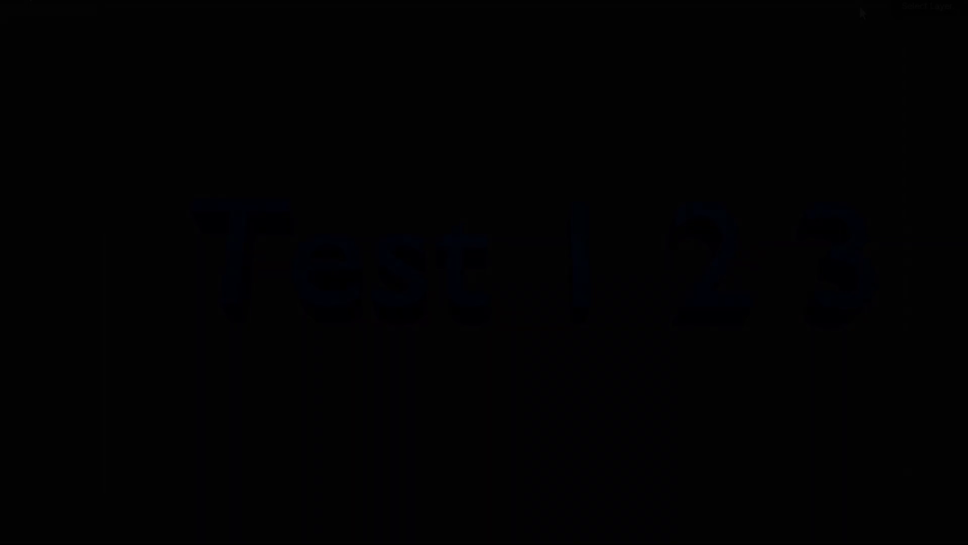